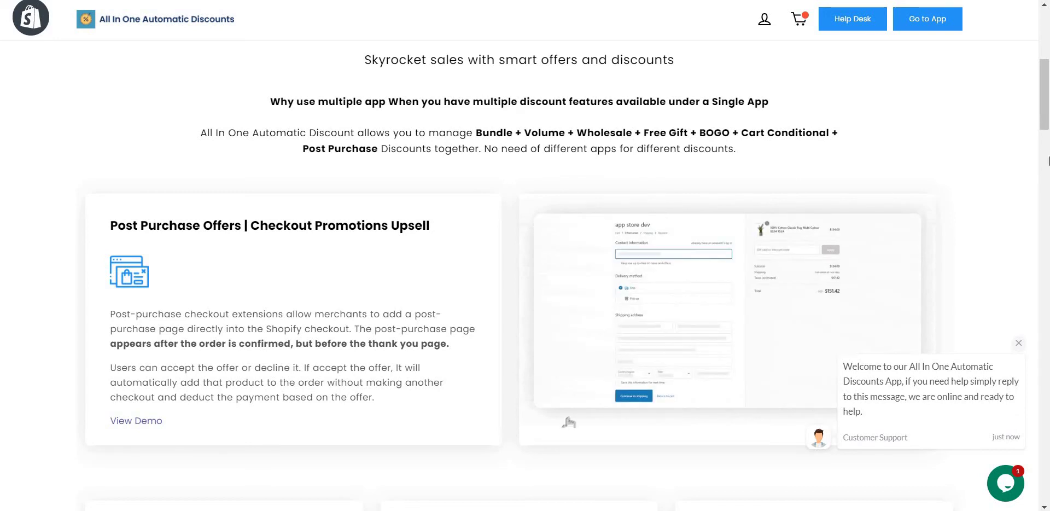
# Dismiss the support chat popup and start a new Post-Purchase/AfterSell offer from the Dashboard.
pyautogui.click(1018, 345)
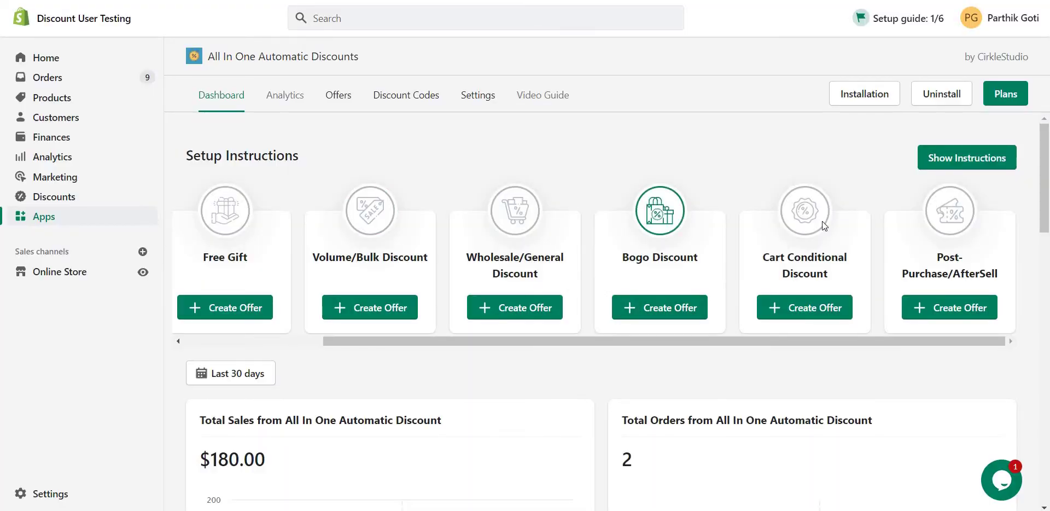
pyautogui.click(965, 311)
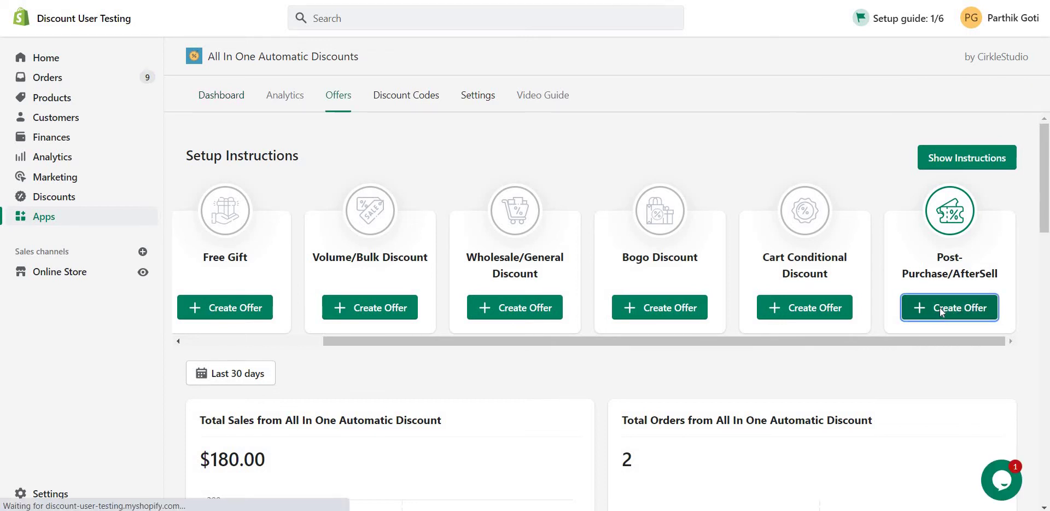
pyautogui.scroll(-2, 528, 244)
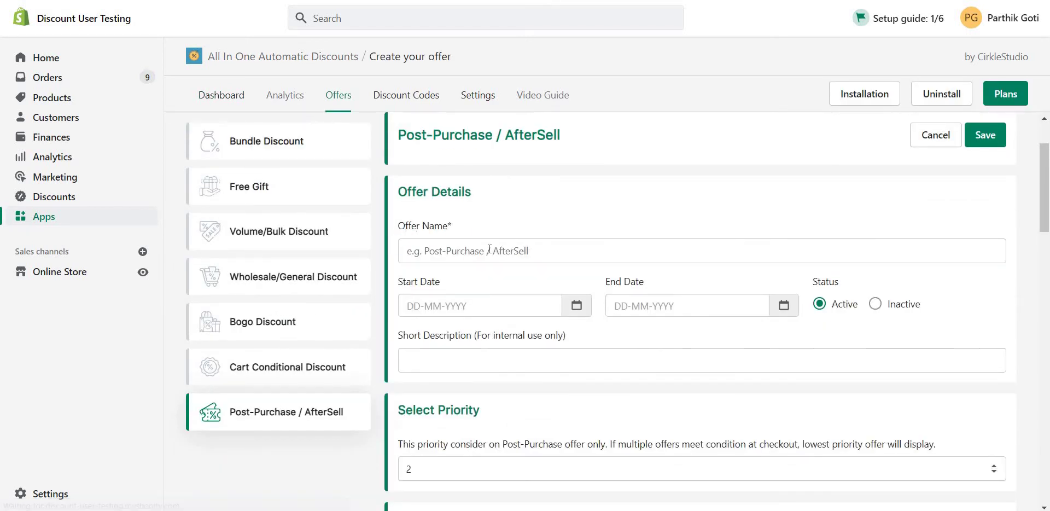
pyautogui.scroll(-2, 422, 218)
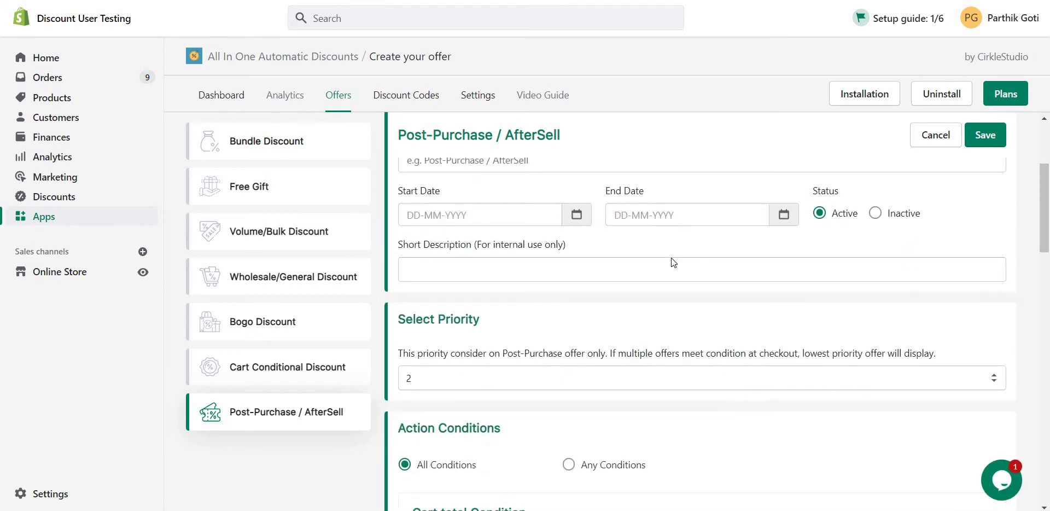
pyautogui.scroll(-5, 529, 300)
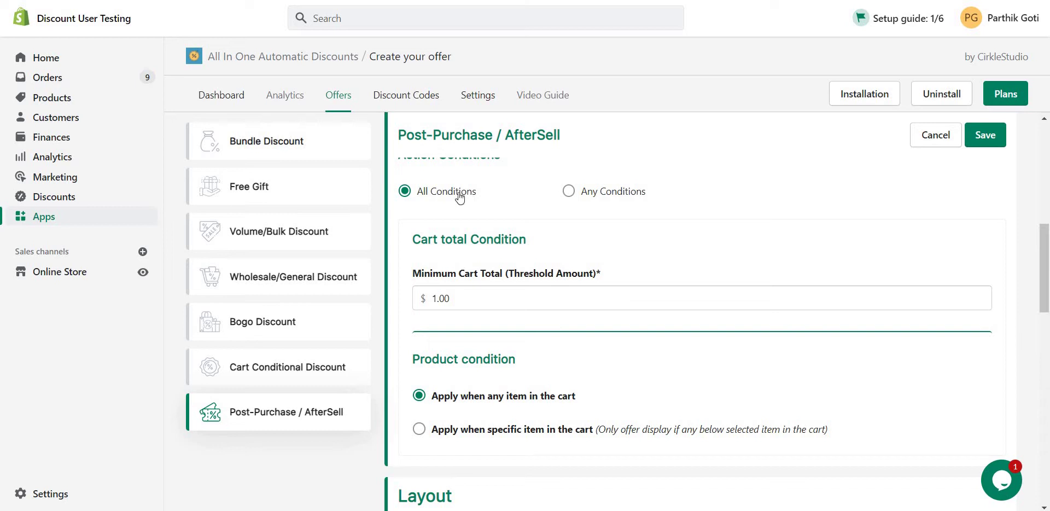
pyautogui.scroll(-2, 554, 242)
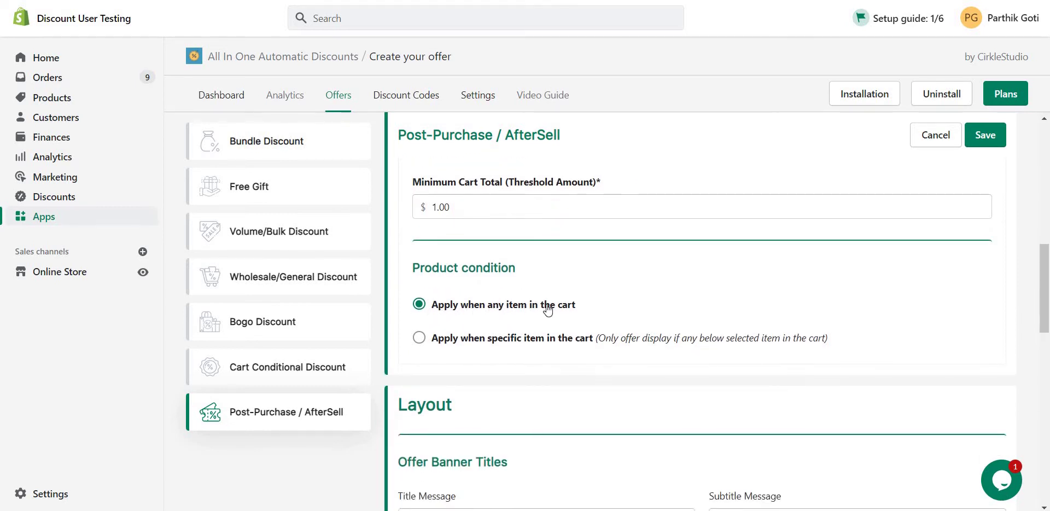
pyautogui.scroll(-2, 547, 309)
pyautogui.click(556, 247)
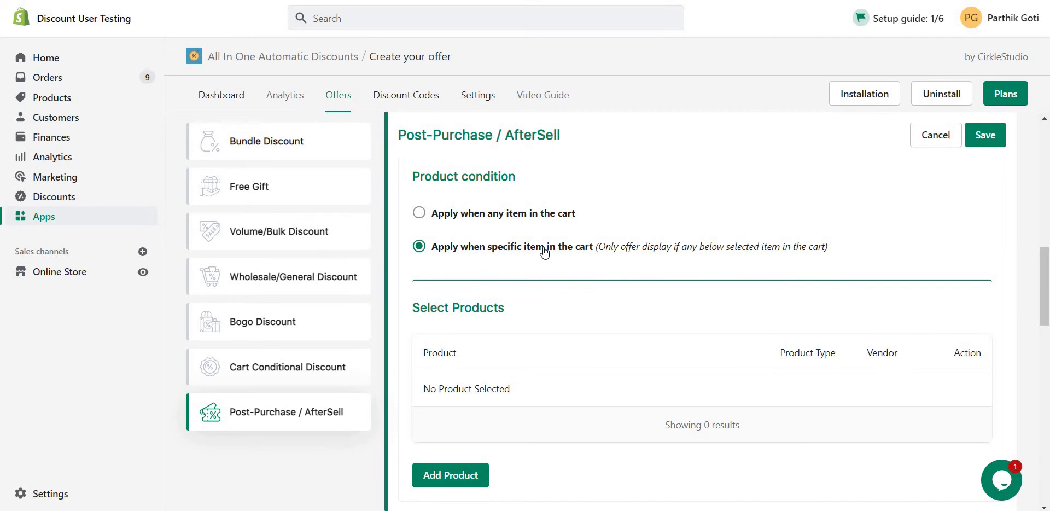
pyautogui.click(421, 213)
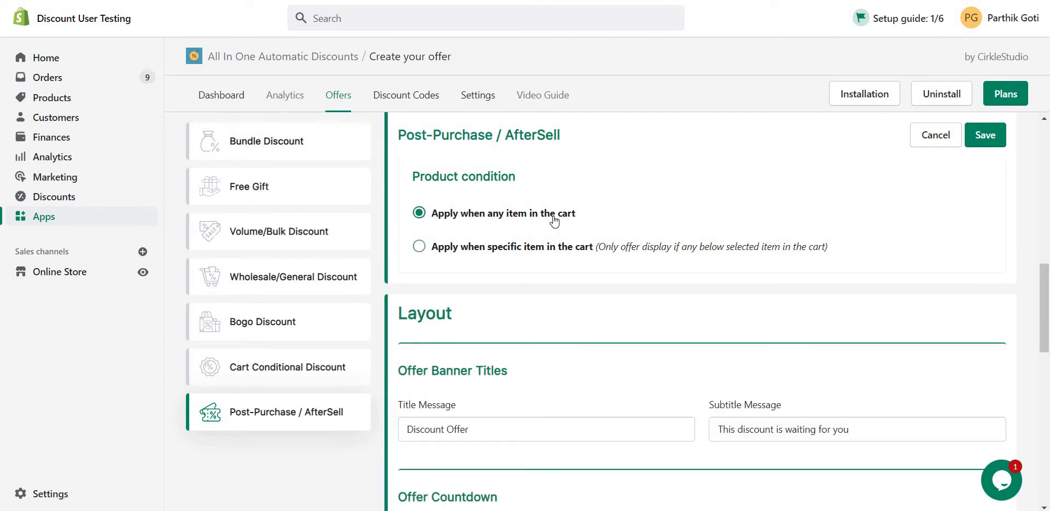
pyautogui.scroll(-3, 425, 204)
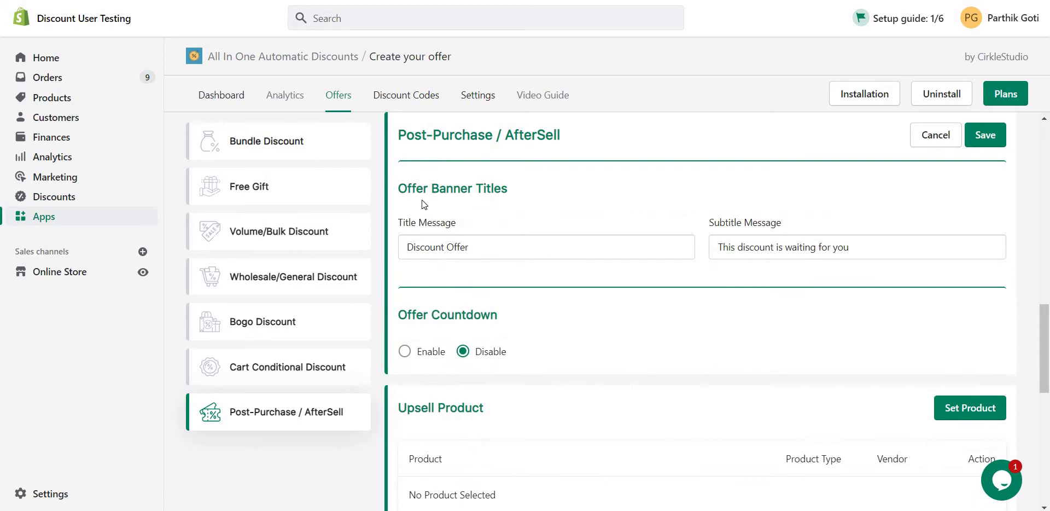
# Enable the offer countdown with a 10-minute timer.
pyautogui.click(485, 248)
pyautogui.click(891, 255)
pyautogui.scroll(-2, 656, 257)
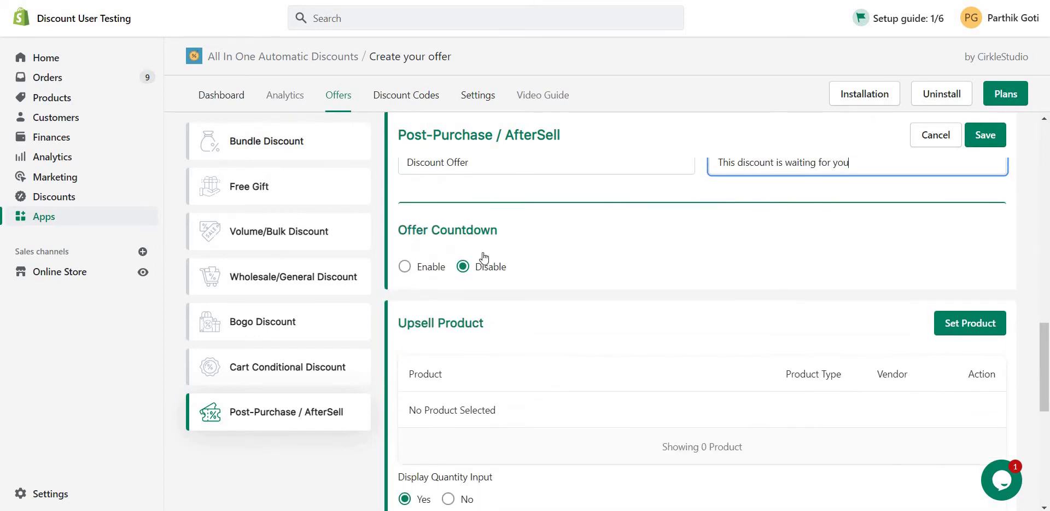
pyautogui.click(405, 261)
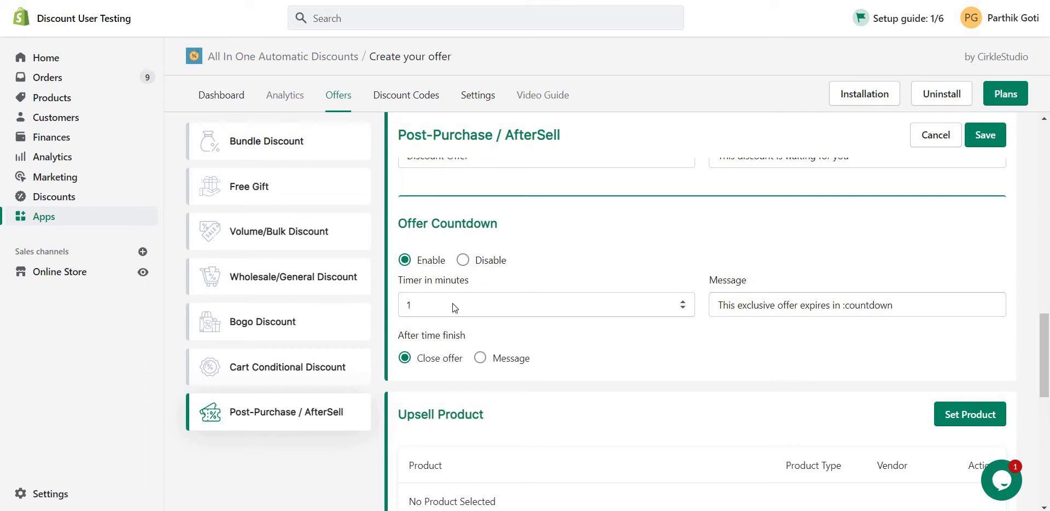
pyautogui.click(452, 304)
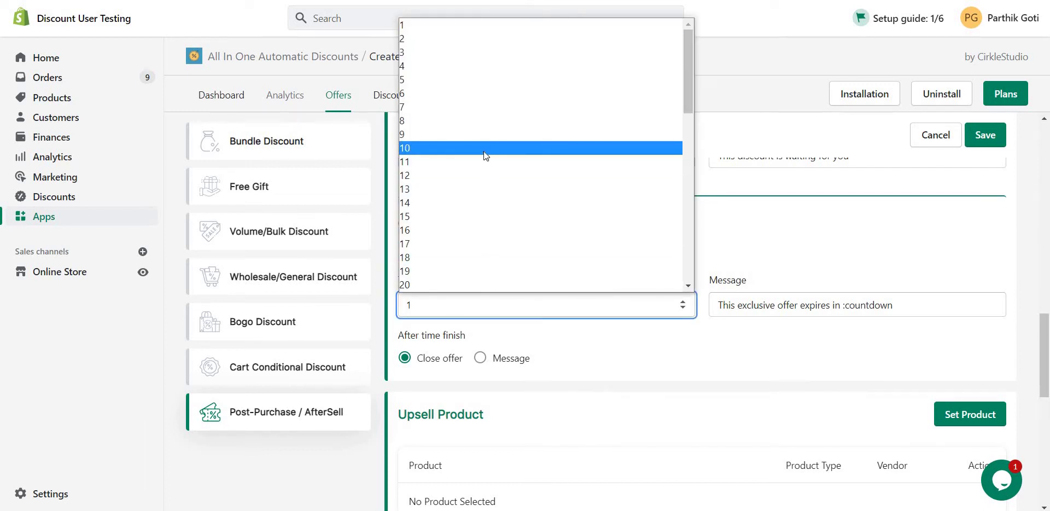
pyautogui.click(489, 149)
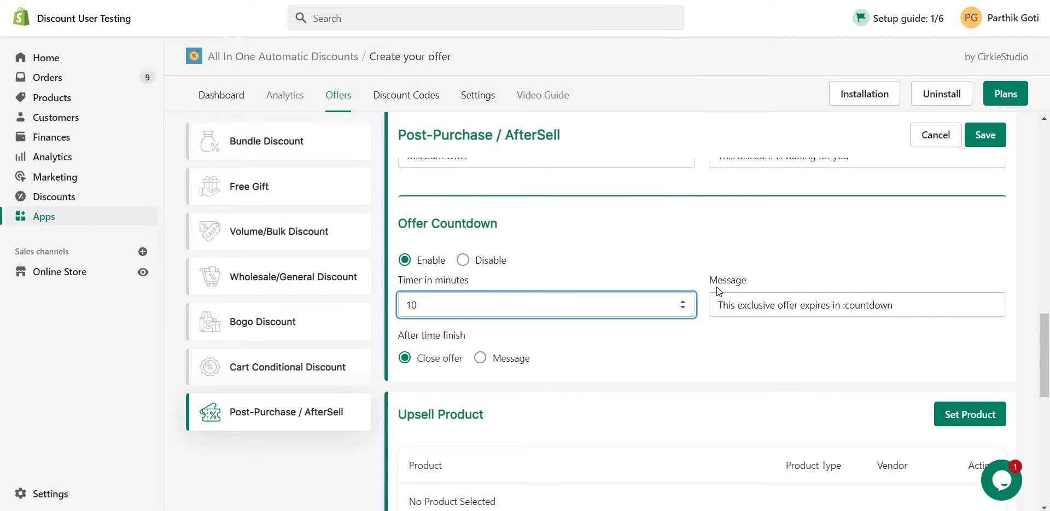
# Keep the countdown message and set After time finish to Close offer.
pyautogui.moveTo(721, 304); pyautogui.dragTo(843, 305)
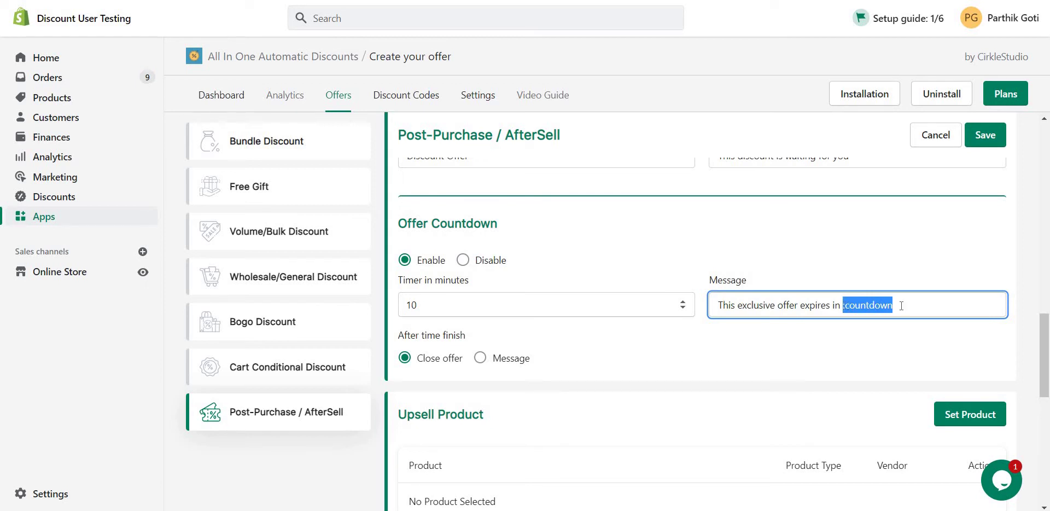
pyautogui.click(664, 337)
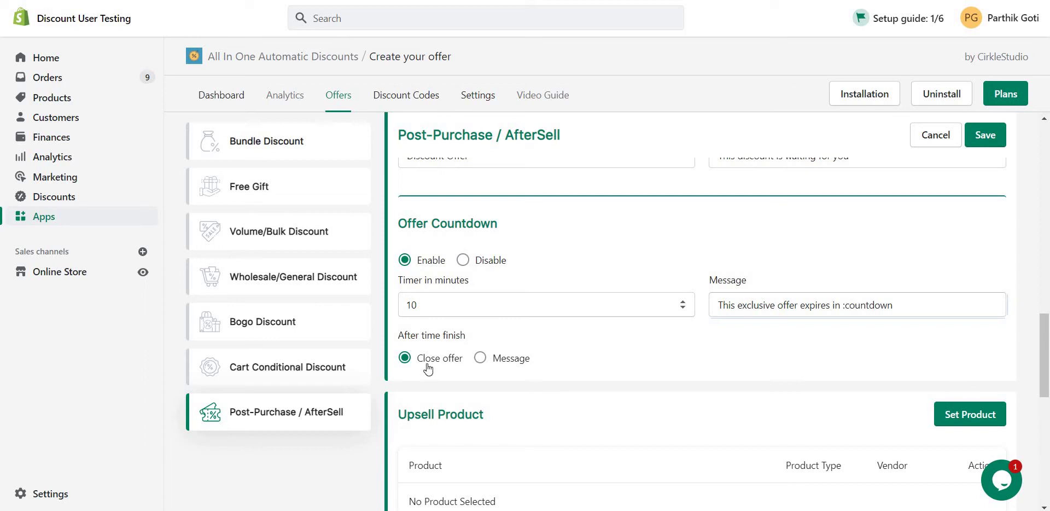
pyautogui.click(503, 360)
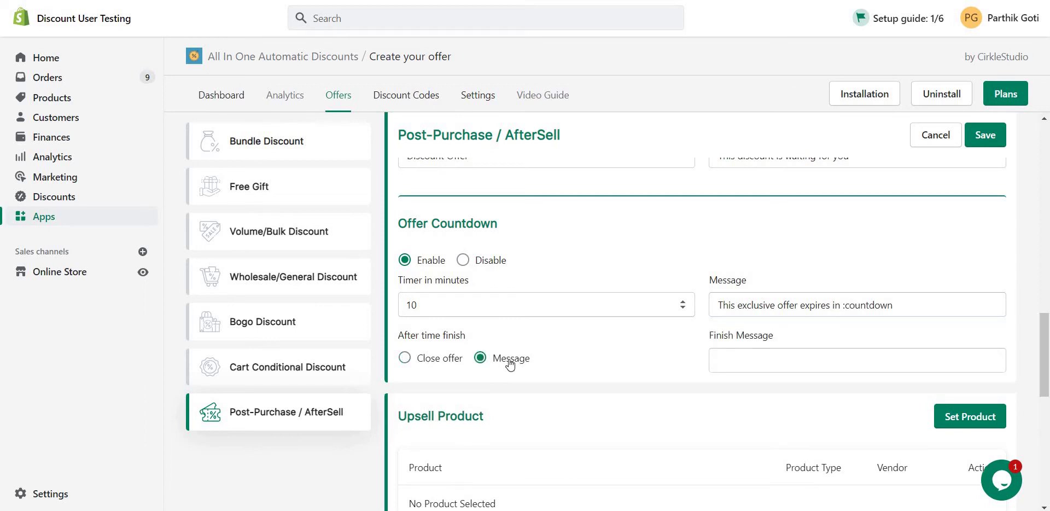
pyautogui.click(405, 360)
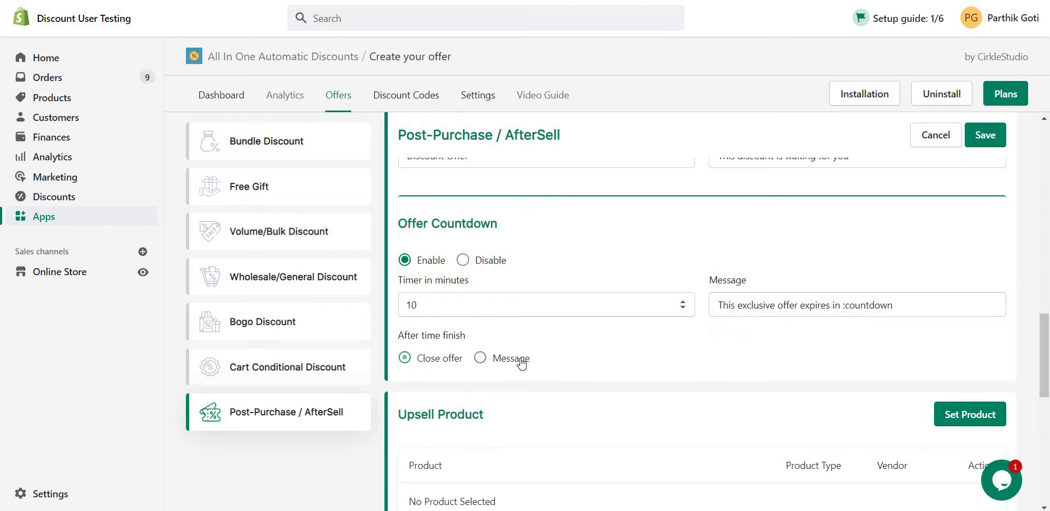
pyautogui.click(405, 358)
pyautogui.scroll(-3, 577, 349)
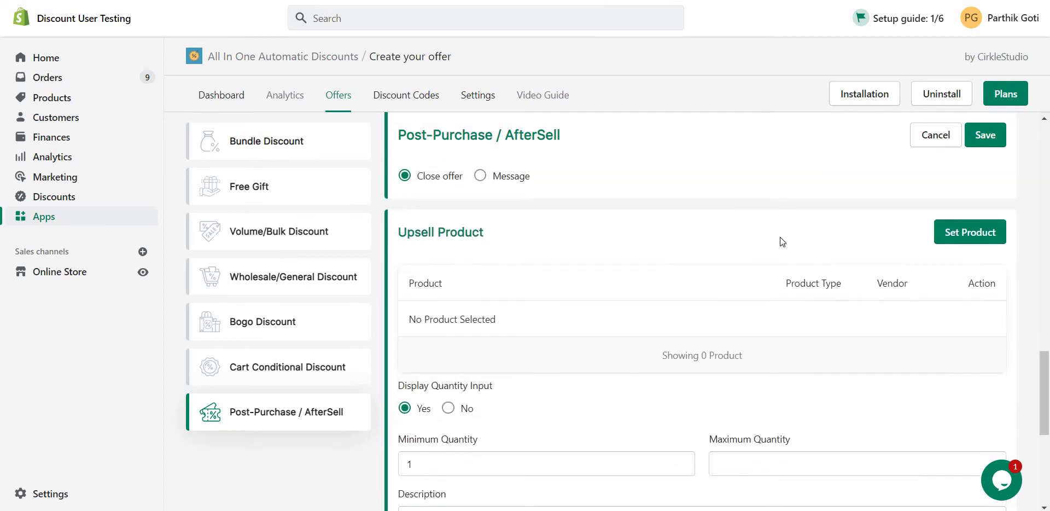
# Set 2 Tone Plain Cushion Chambray Blue as the upsell product.
pyautogui.click(971, 234)
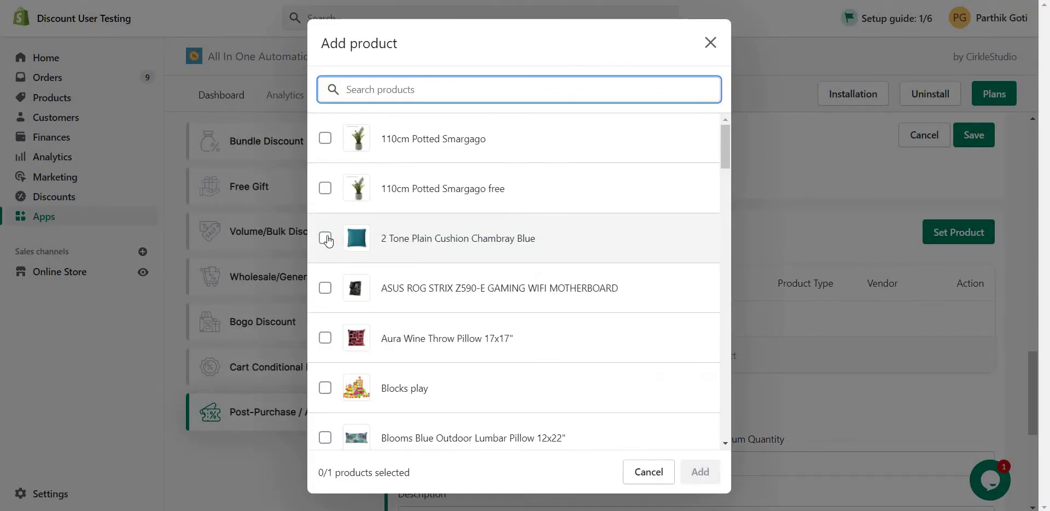
pyautogui.click(326, 239)
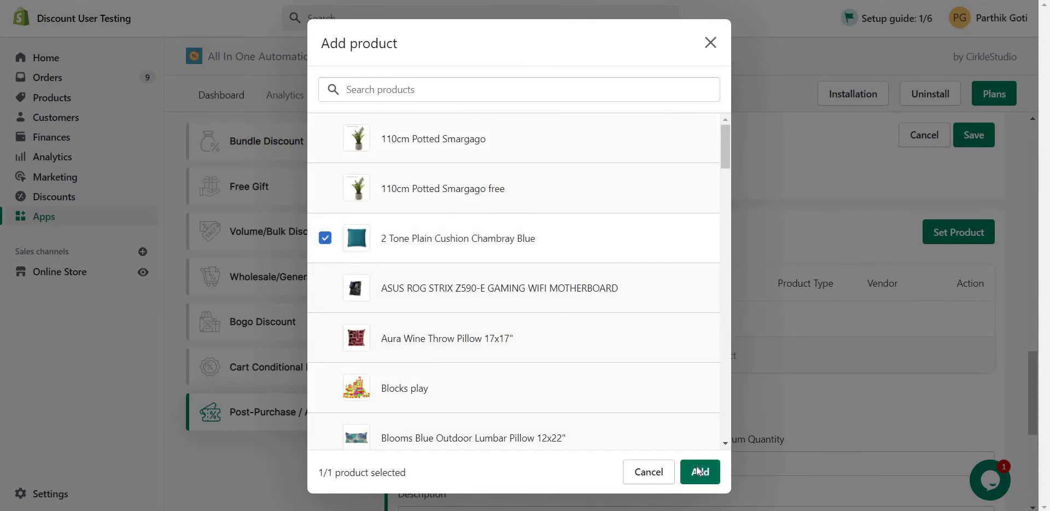
pyautogui.click(699, 471)
pyautogui.scroll(-3, 629, 366)
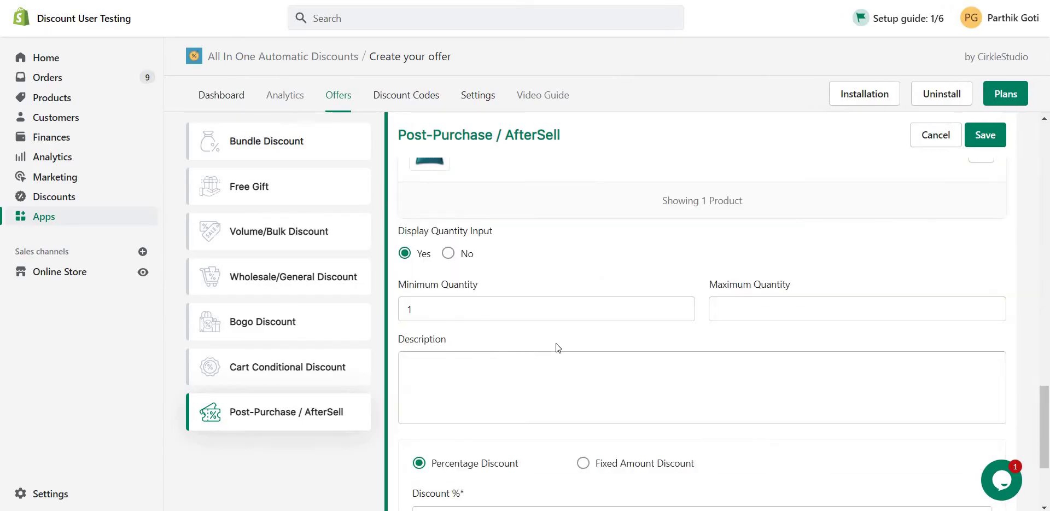
# Set maximum quantity 1, description 'Tsdfsdf' and a 10% discount, then save the offer.
pyautogui.click(763, 305)
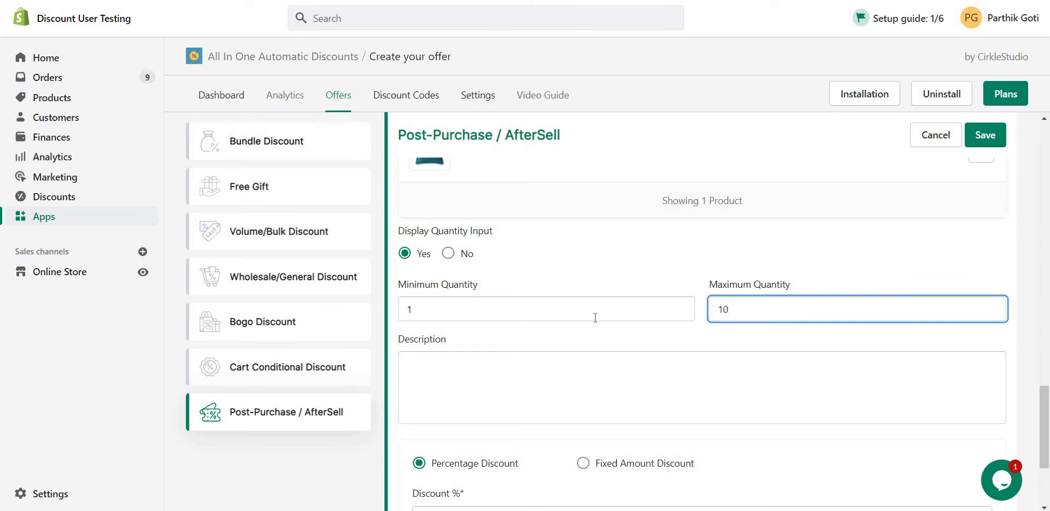
pyautogui.press('BackSpace')
pyautogui.click(526, 374)
pyautogui.write('Tsdf')
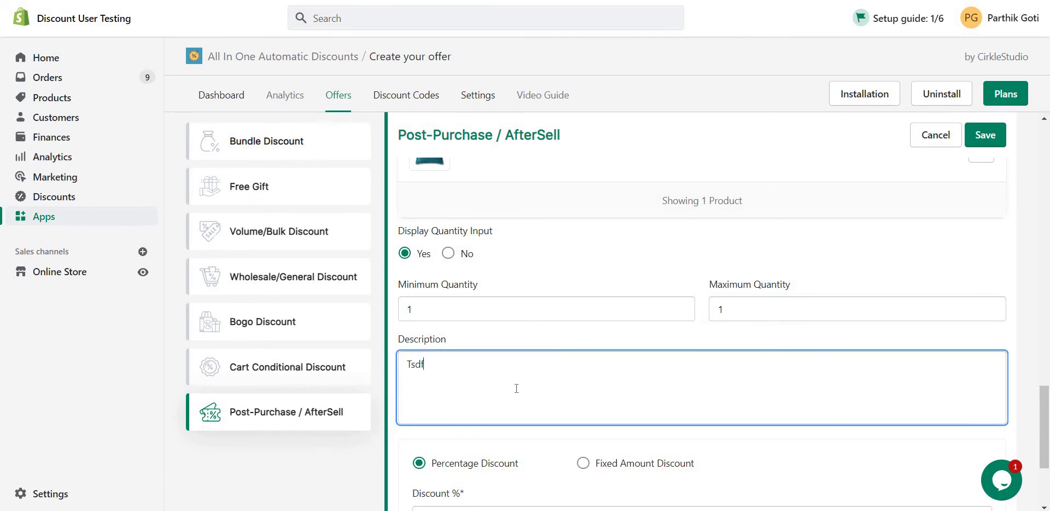
pyautogui.write('sdf')
pyautogui.scroll(-2, 516, 388)
pyautogui.click(459, 433)
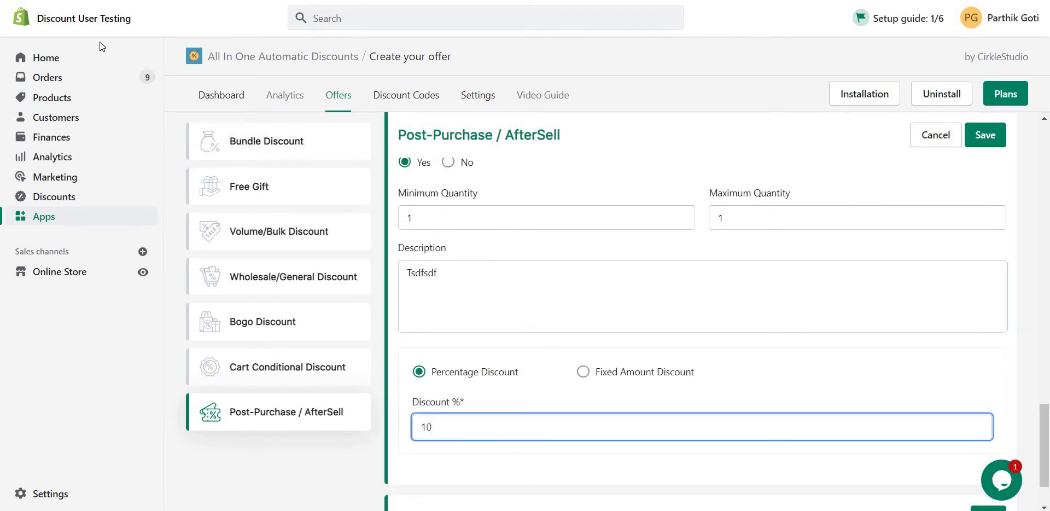
pyautogui.press('Return')
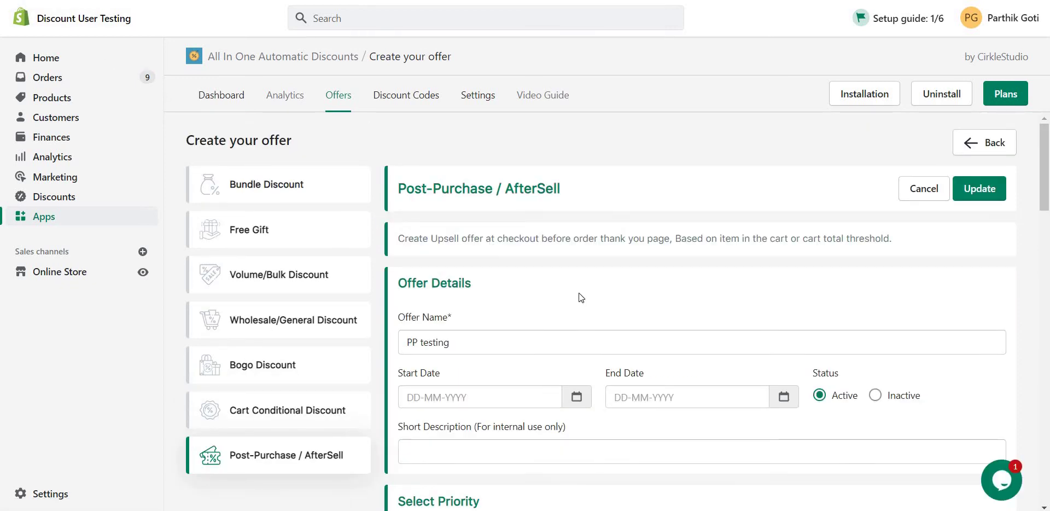
# Review the 'PP testing' offer form, checking the upsell product, quantities and 10% Discount %.
pyautogui.scroll(-2, 480, 307)
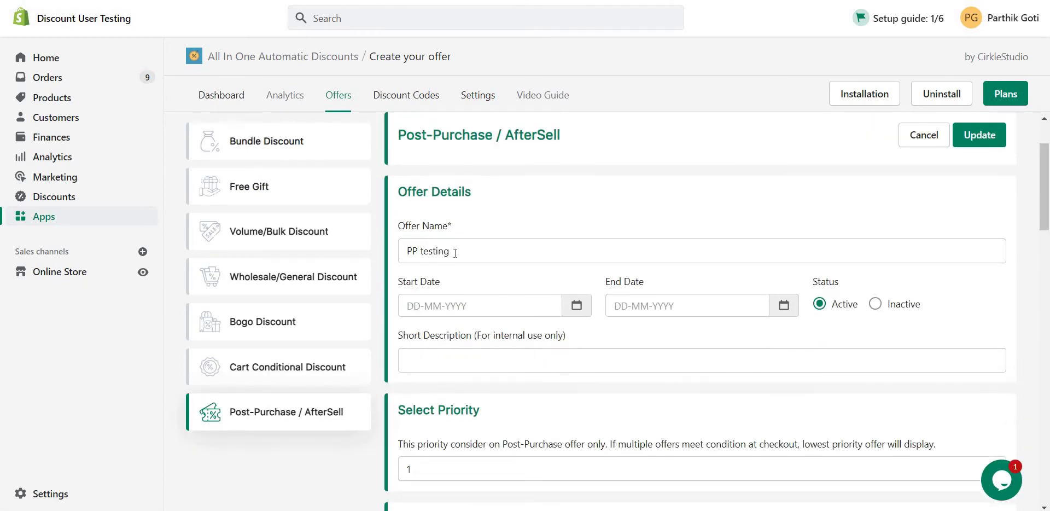
pyautogui.moveTo(421, 253); pyautogui.dragTo(403, 253)
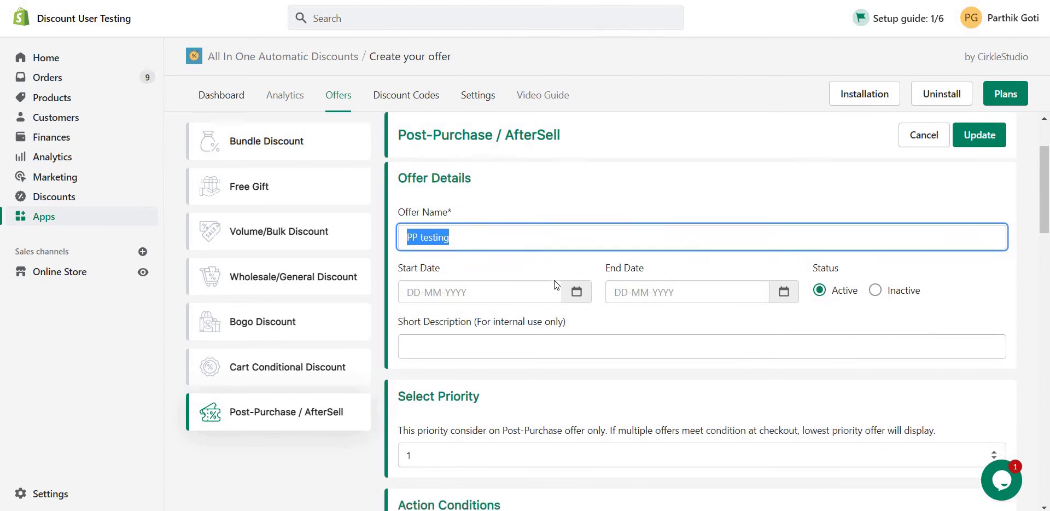
pyautogui.scroll(-5, 553, 280)
pyautogui.scroll(-5, 462, 284)
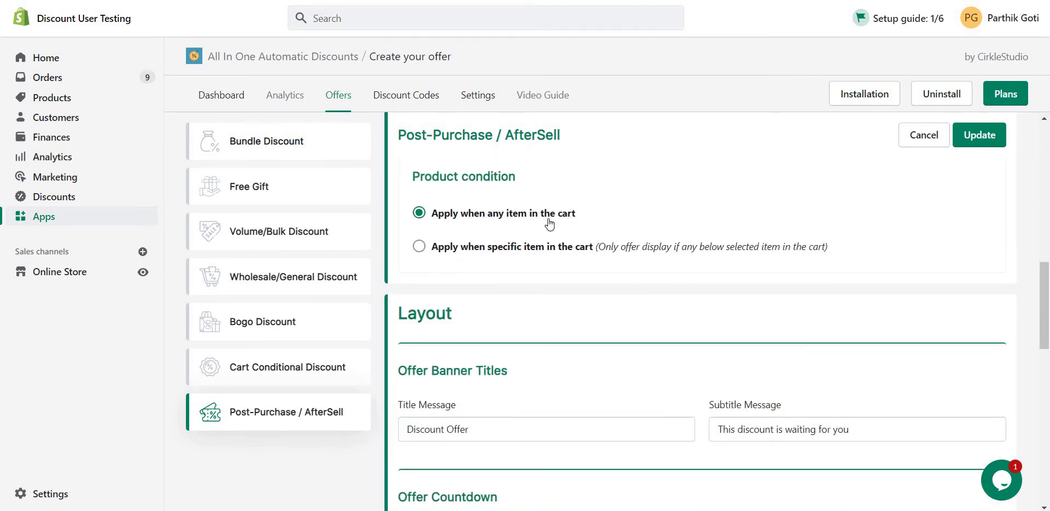
pyautogui.scroll(-2, 573, 224)
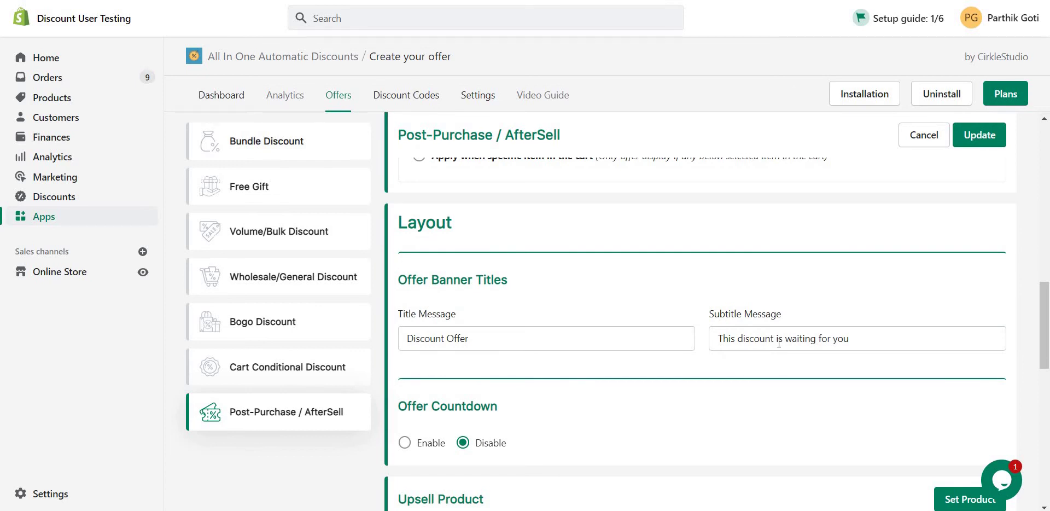
pyautogui.scroll(-3, 438, 258)
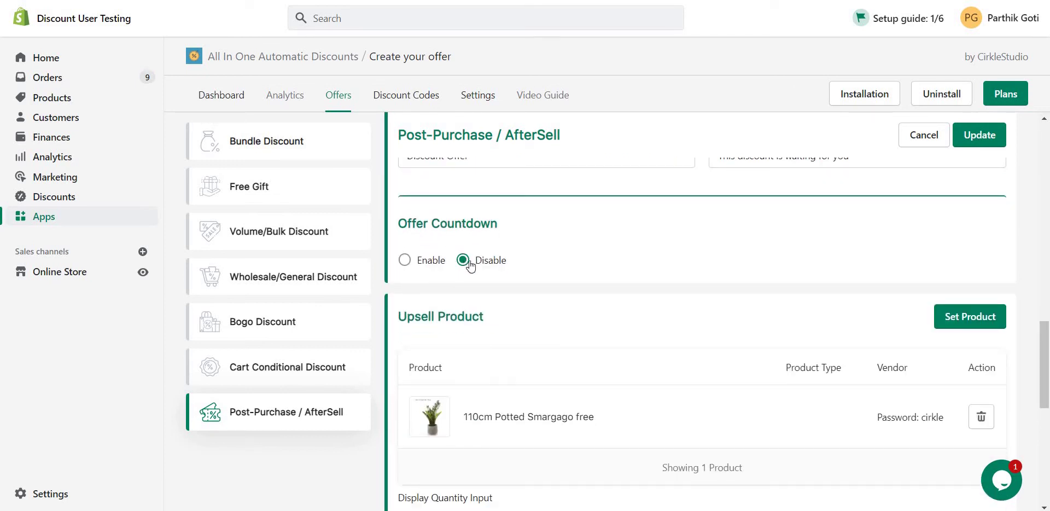
pyautogui.scroll(-2, 619, 274)
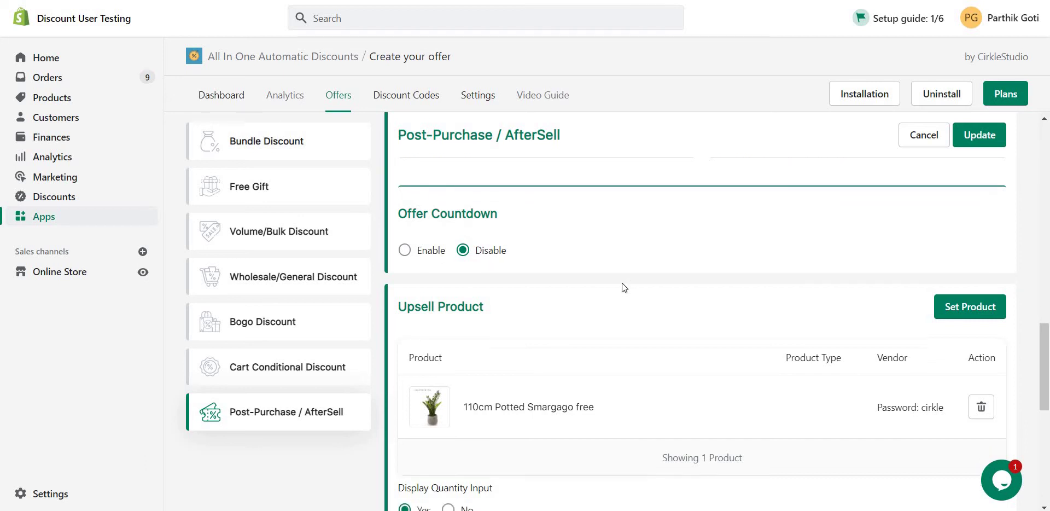
pyautogui.tripleClick(622, 326)
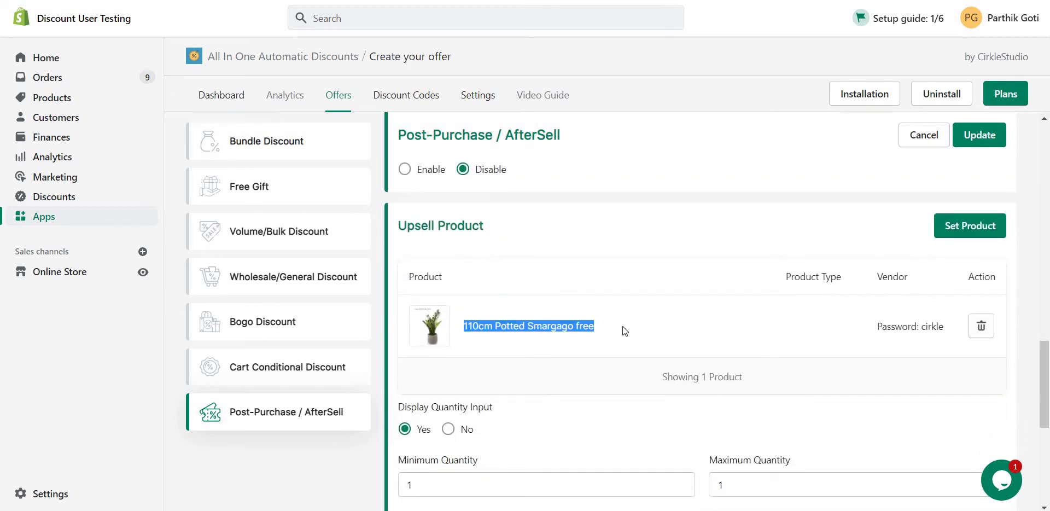
pyautogui.scroll(-2, 417, 395)
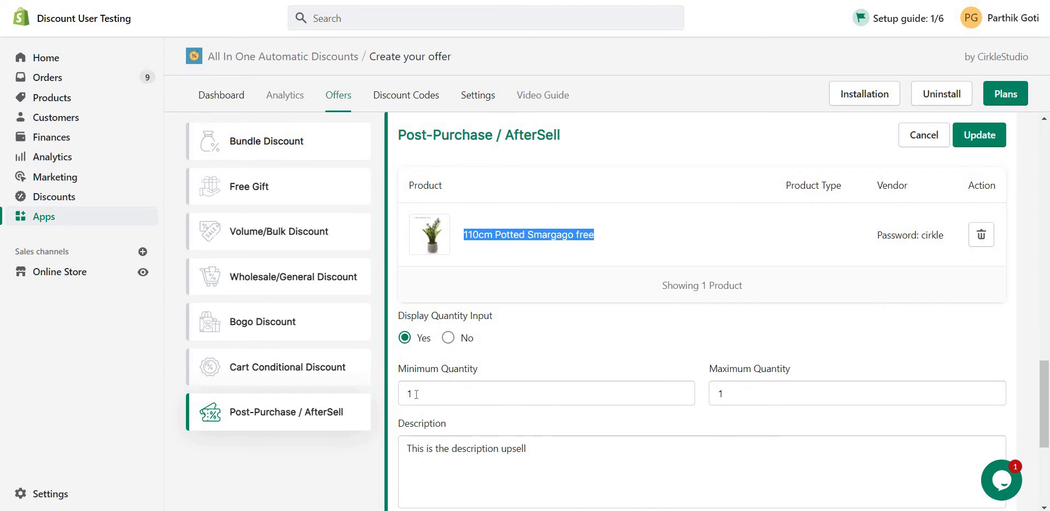
pyautogui.scroll(-5, 793, 383)
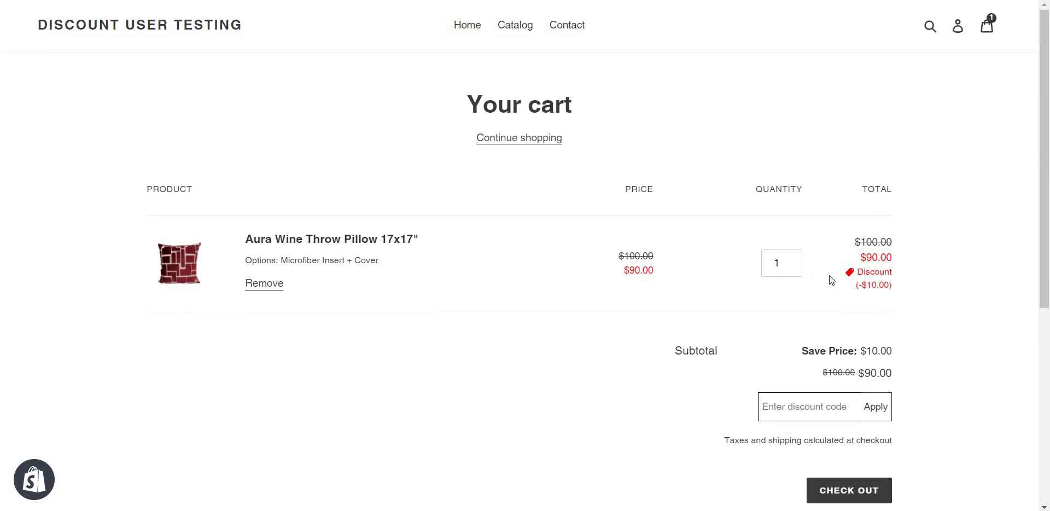
# Start checkout for the discounted pillow and autofill the saved contact email.
pyautogui.click(848, 490)
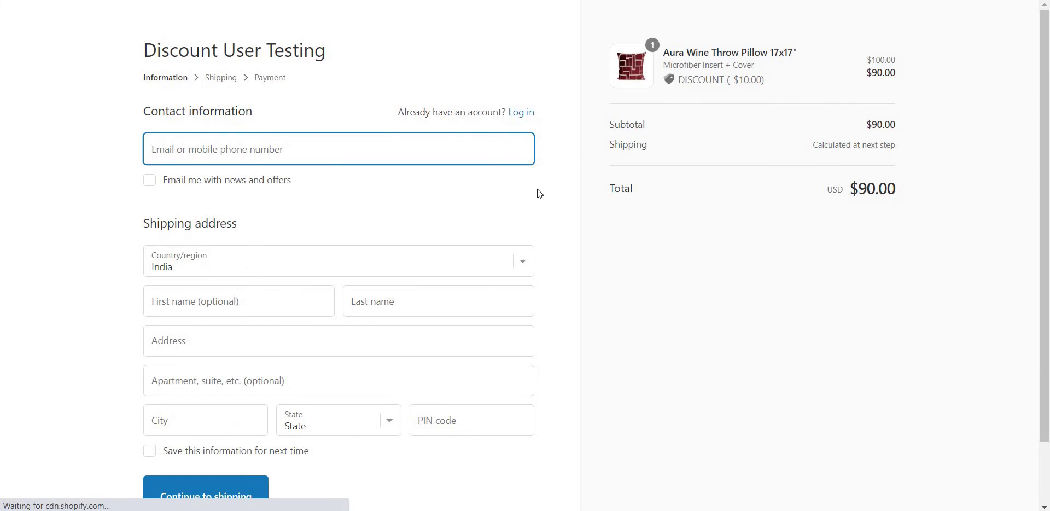
pyautogui.write('itm')
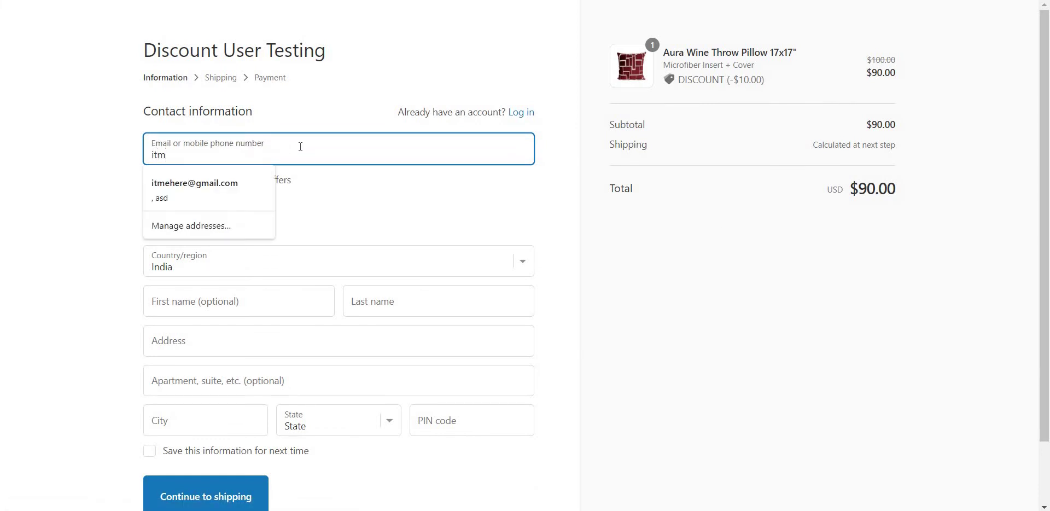
pyautogui.press('Down')
pyautogui.press('Return')
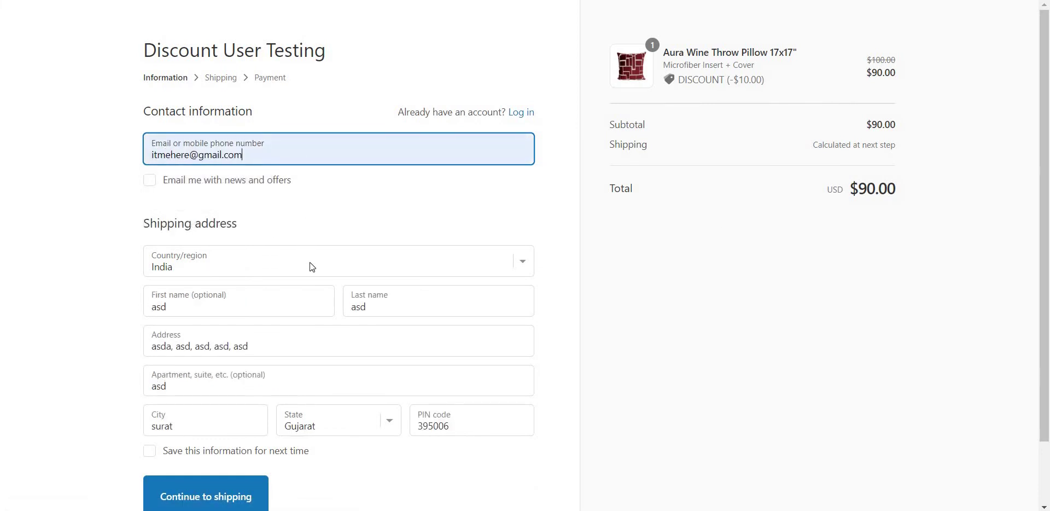
# Set the shipping address to United States, Alabama, ZIP 36006, and continue to shipping.
pyautogui.click(312, 267)
pyautogui.press('u')
pyautogui.press('n')
pyautogui.press('Down')
pyautogui.press('Down')
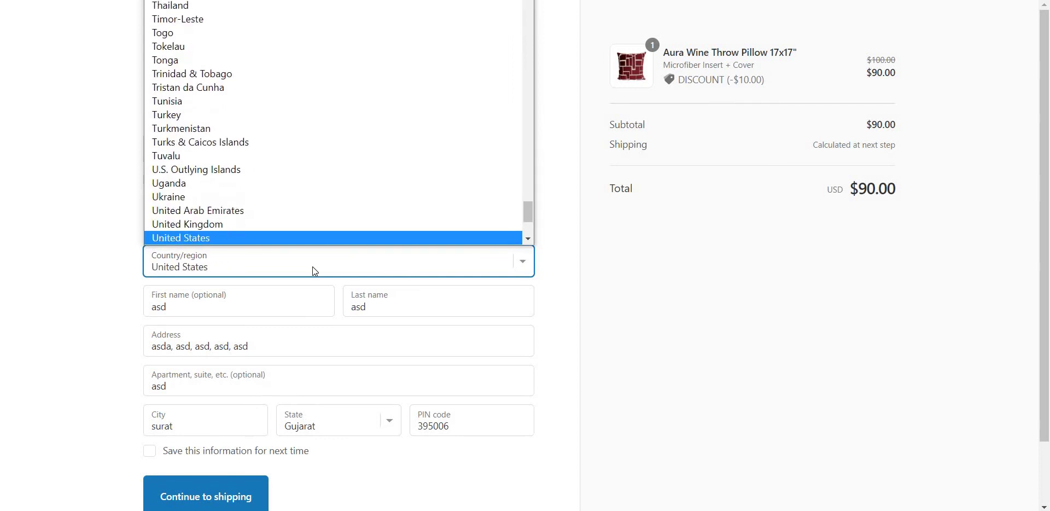
pyautogui.press('Return')
pyautogui.scroll(-2, 376, 362)
pyautogui.click(376, 362)
pyautogui.press('Down')
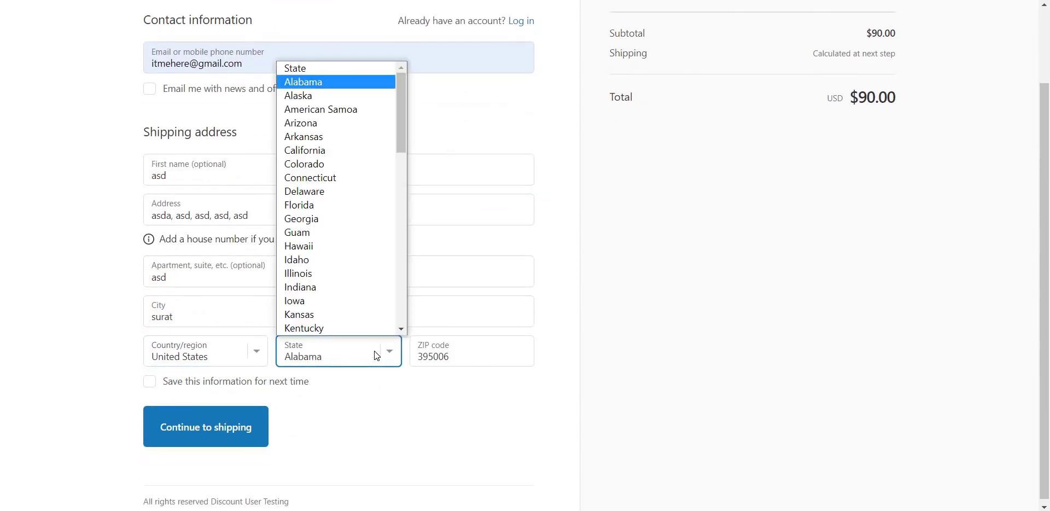
pyautogui.press('Return')
pyautogui.press('Tab')
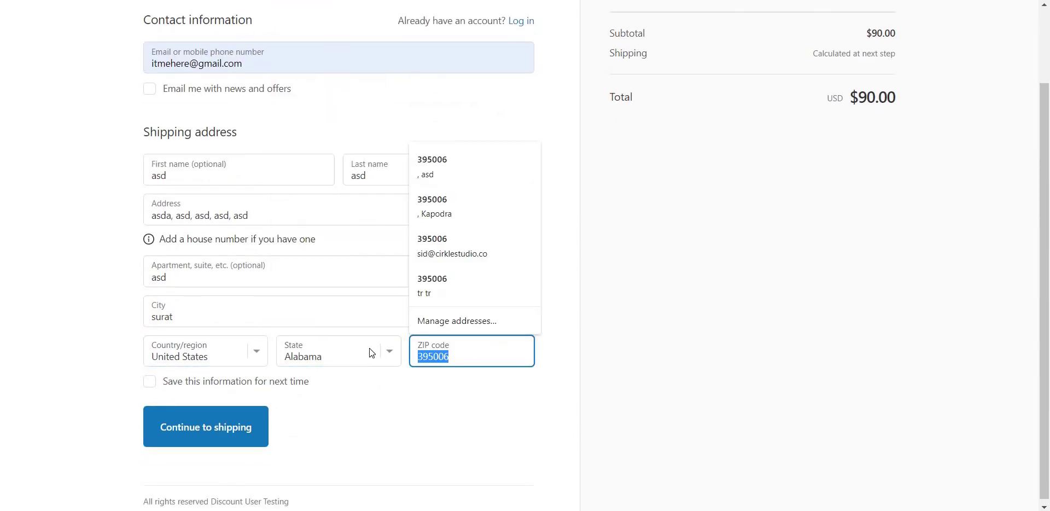
pyautogui.write('36006')
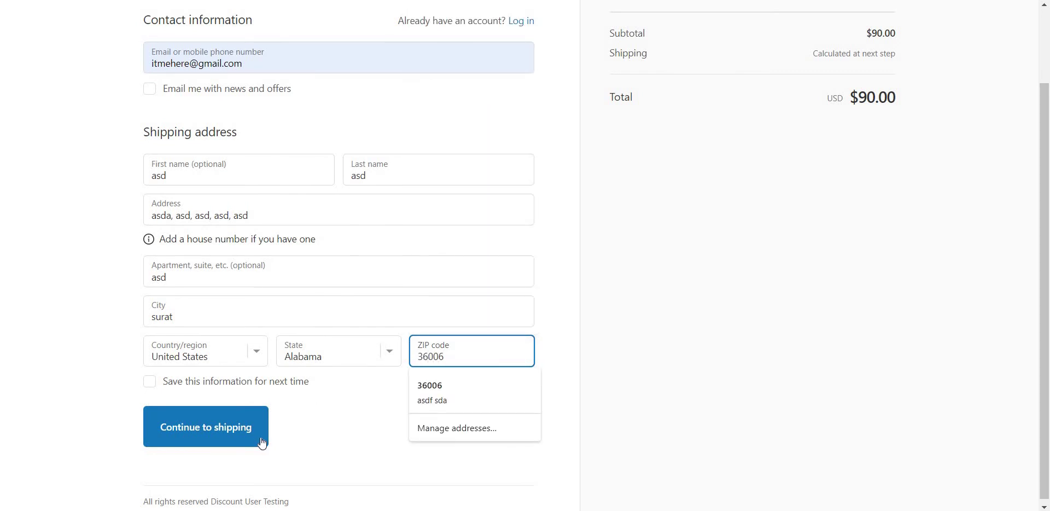
pyautogui.click(224, 432)
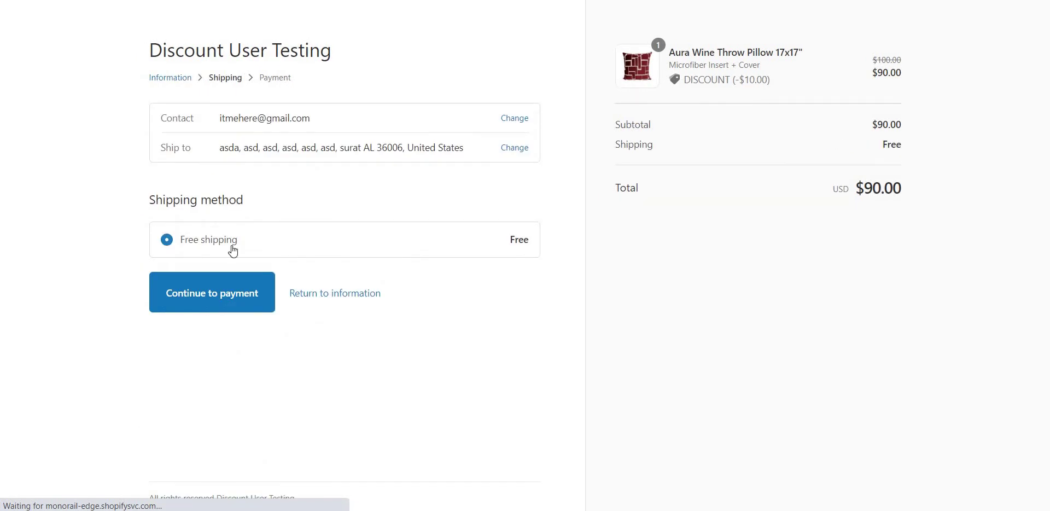
# Continue to payment and enter the test card number, cardholder's name and expiry 11 / 23.
pyautogui.click(223, 300)
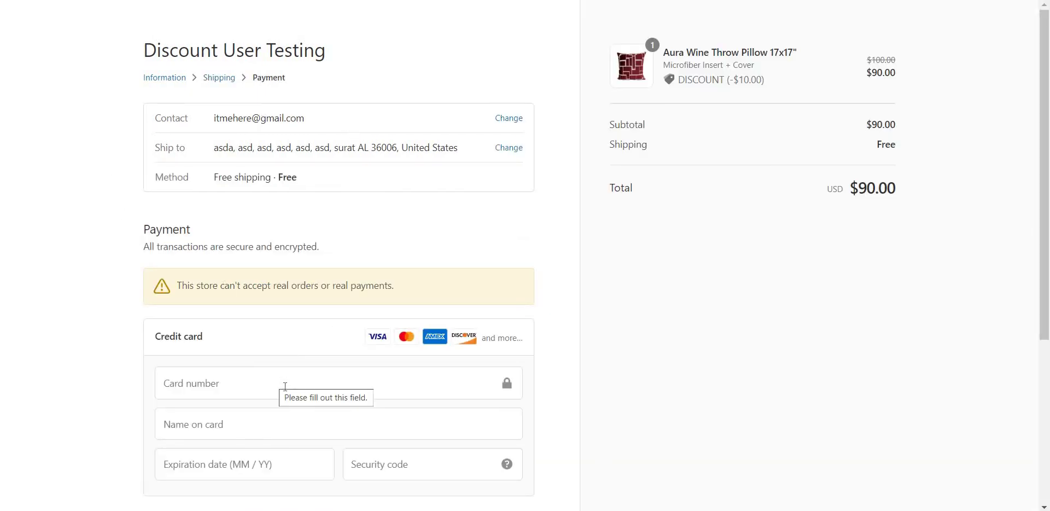
pyautogui.click(286, 386)
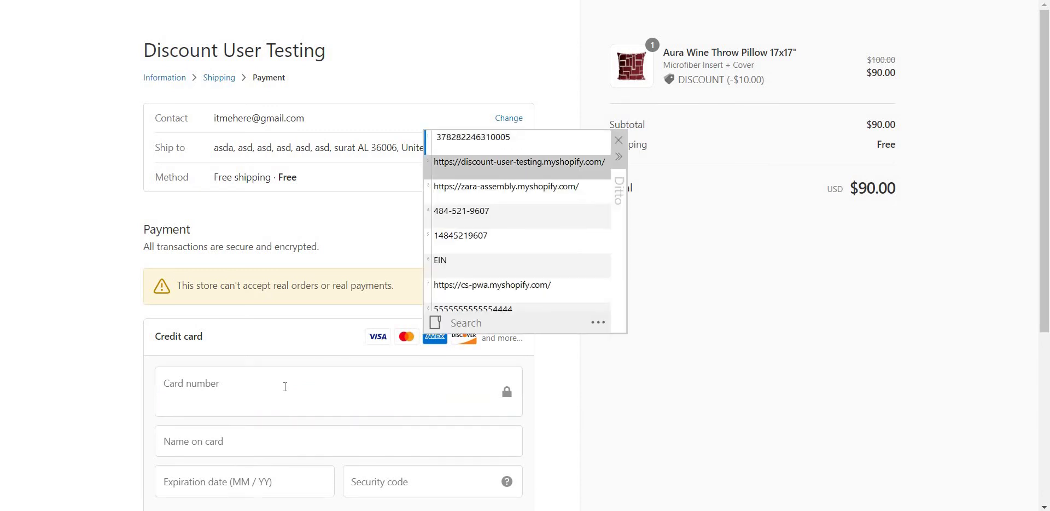
pyautogui.hotkey('ctrl', 'v')
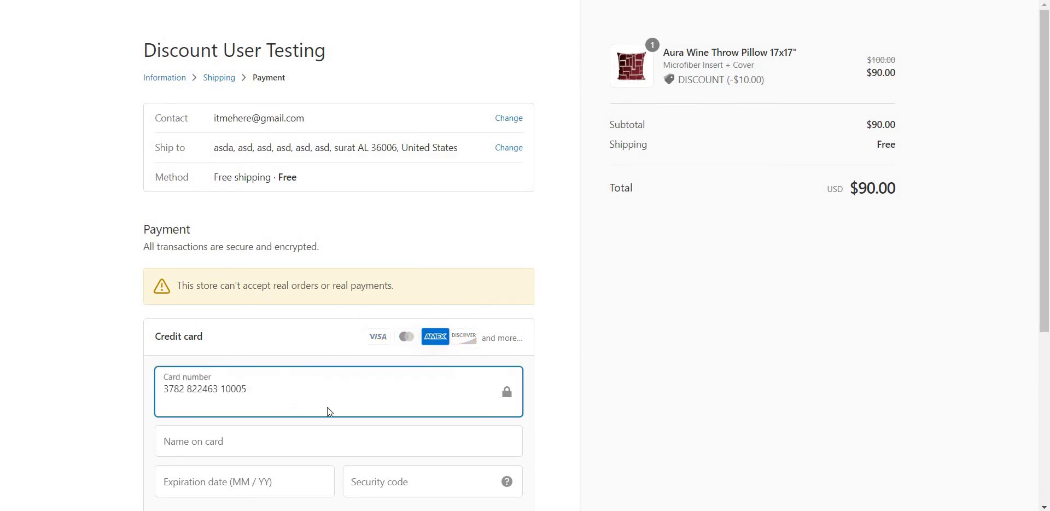
pyautogui.click(293, 443)
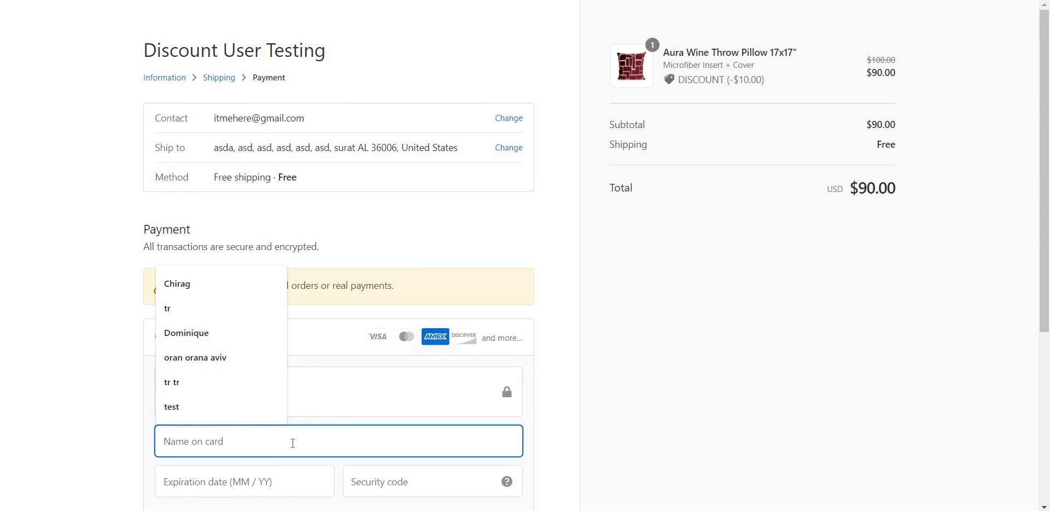
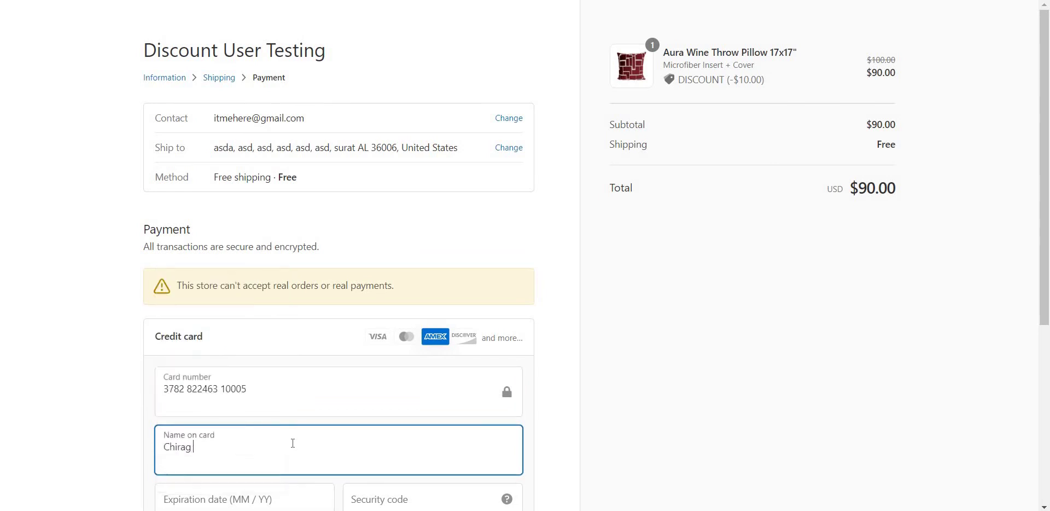
pyautogui.press('Tab')
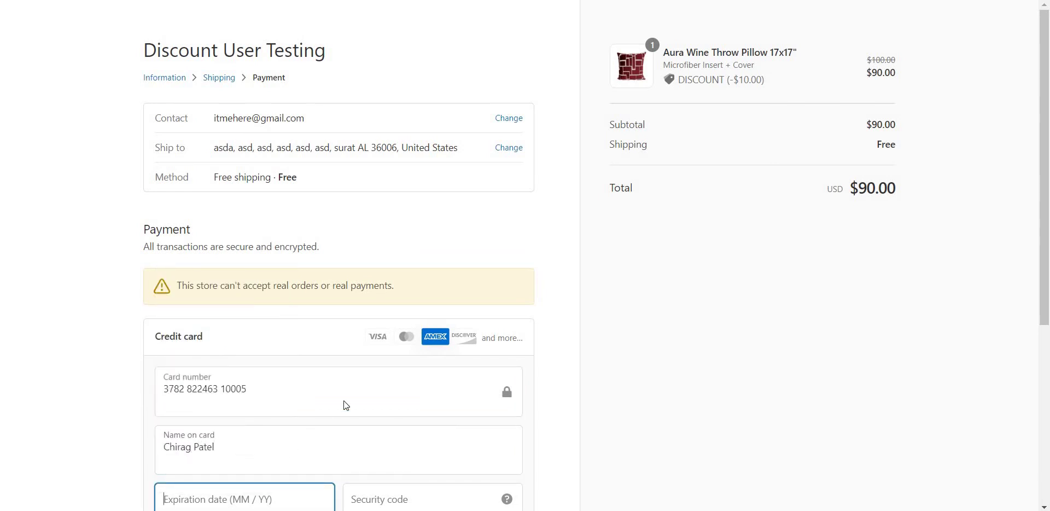
pyautogui.write('11 / 23')
pyautogui.scroll(-2, 372, 405)
pyautogui.click(437, 395)
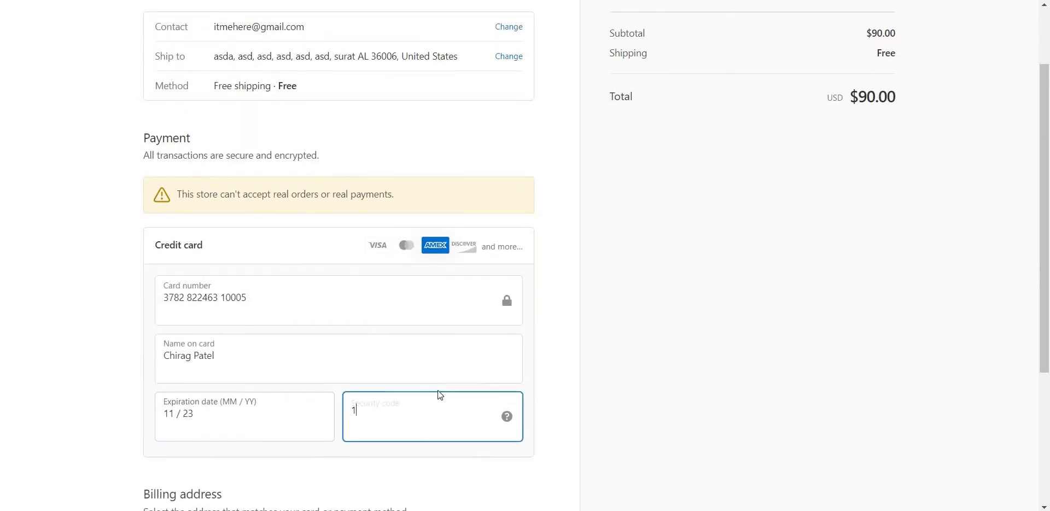
pyautogui.write('111')
pyautogui.scroll(-2, 266, 435)
pyautogui.scroll(-3, 265, 433)
pyautogui.click(179, 424)
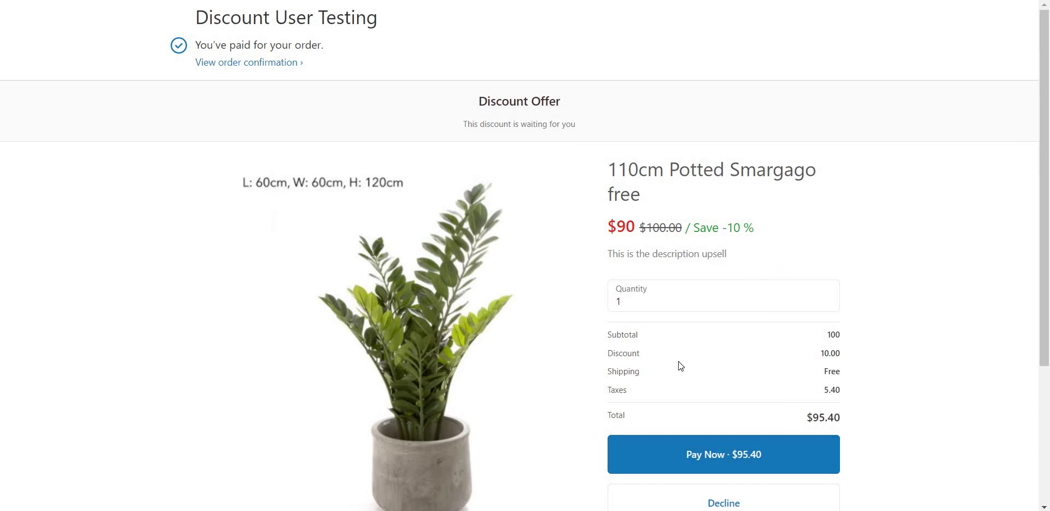
# Review the Discount Offer for the 110cm Potted Smargago and pay $95.40 to accept it.
pyautogui.tripleClick(534, 125)
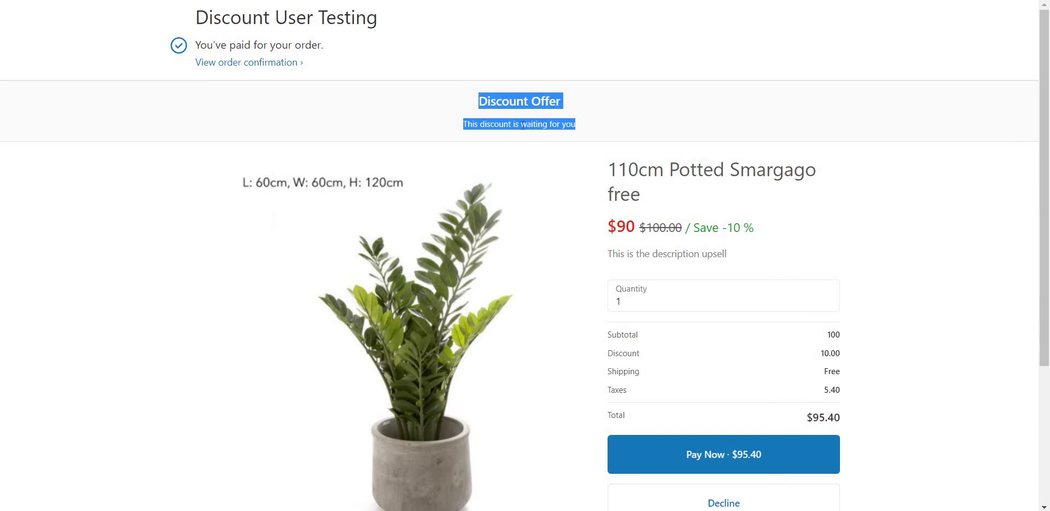
pyautogui.doubleClick(523, 125)
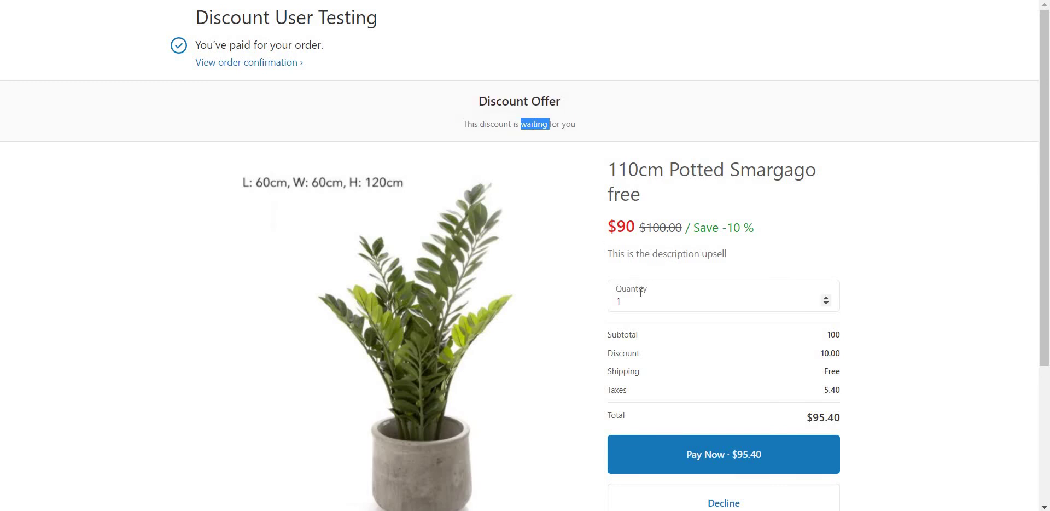
pyautogui.scroll(-2, 589, 281)
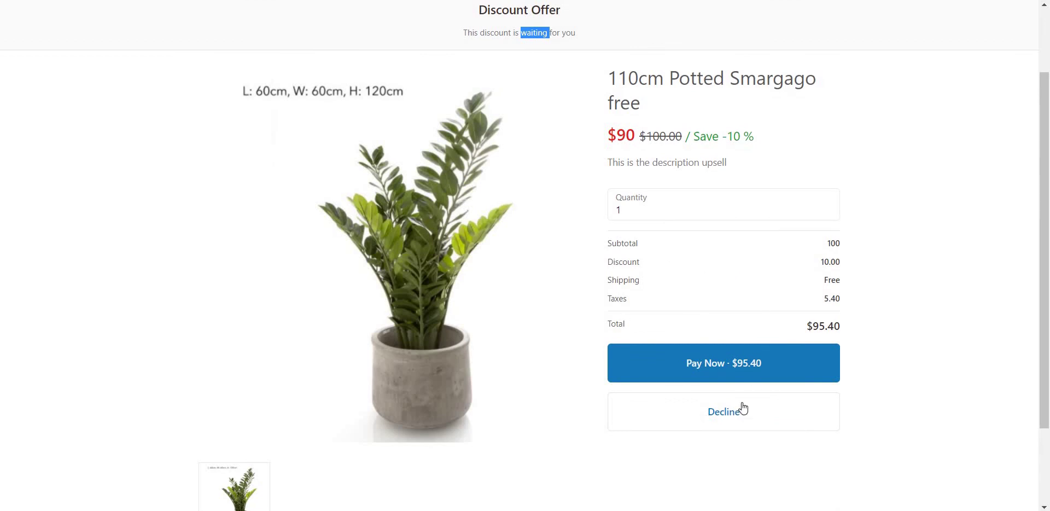
pyautogui.click(758, 365)
# Check the confirmation lists the upsell plant with its $10.00 discount, totalling $195.40.
pyautogui.click(663, 83)
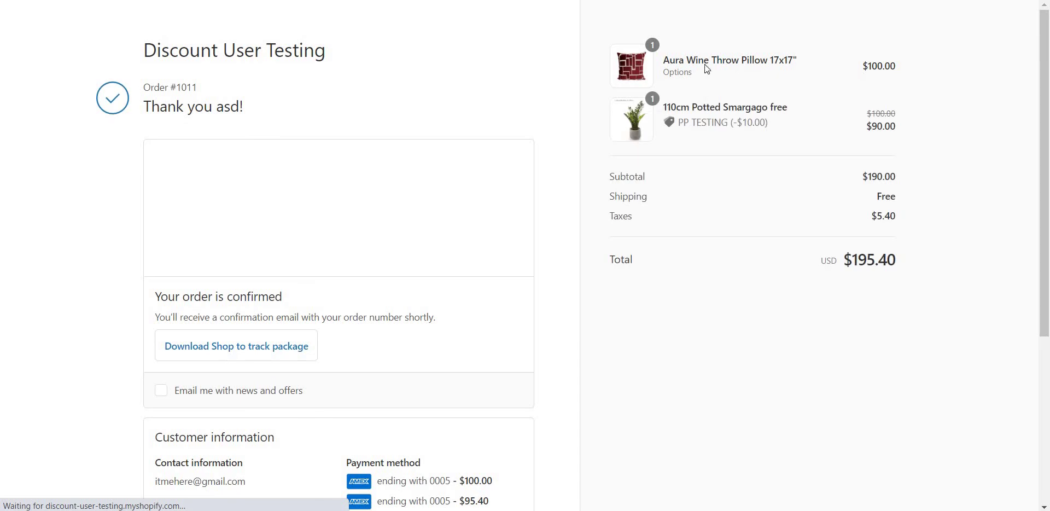
pyautogui.moveTo(666, 107); pyautogui.dragTo(787, 108)
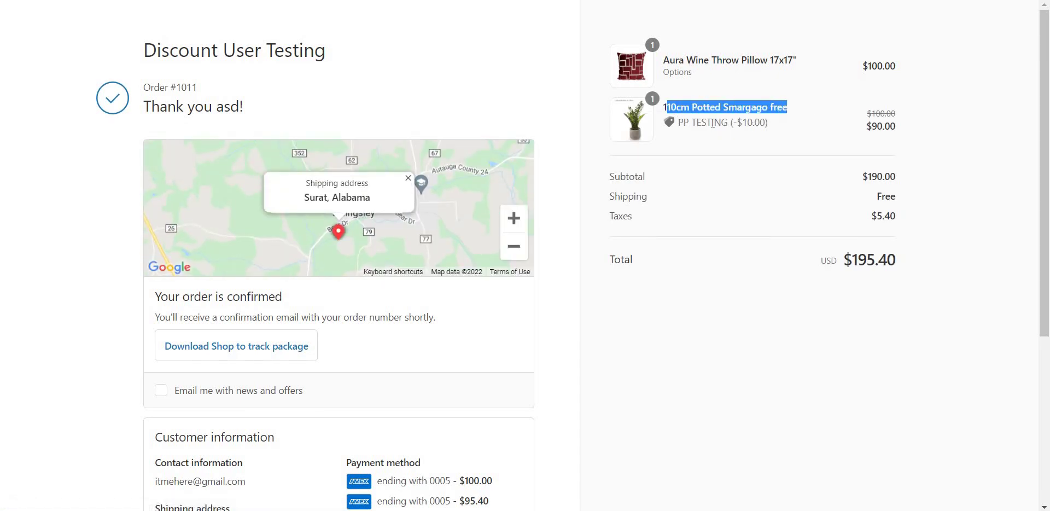
pyautogui.doubleClick(758, 123)
pyautogui.click(792, 128)
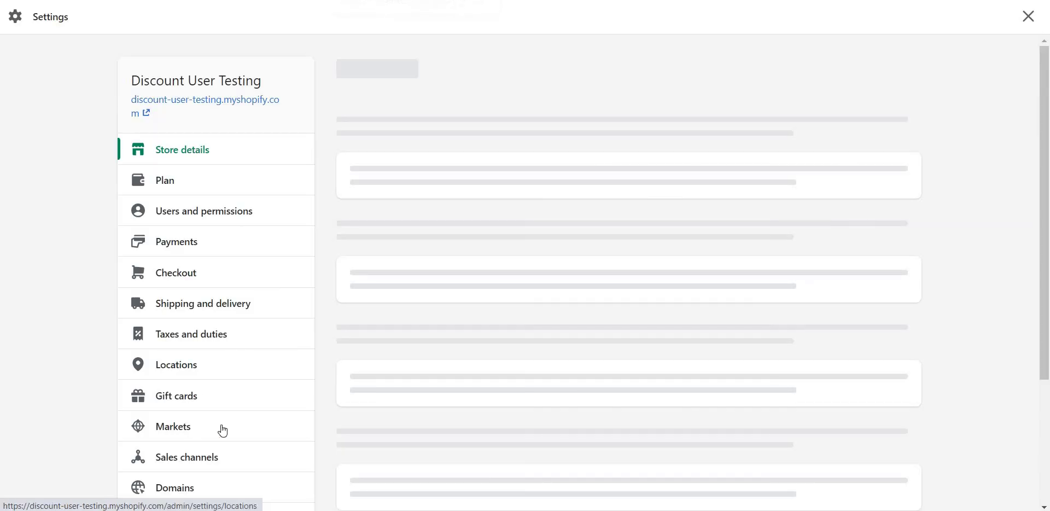
# In Checkout settings, verify All In One Automatic Discounts is the selected Post-purchase page app.
pyautogui.click(174, 278)
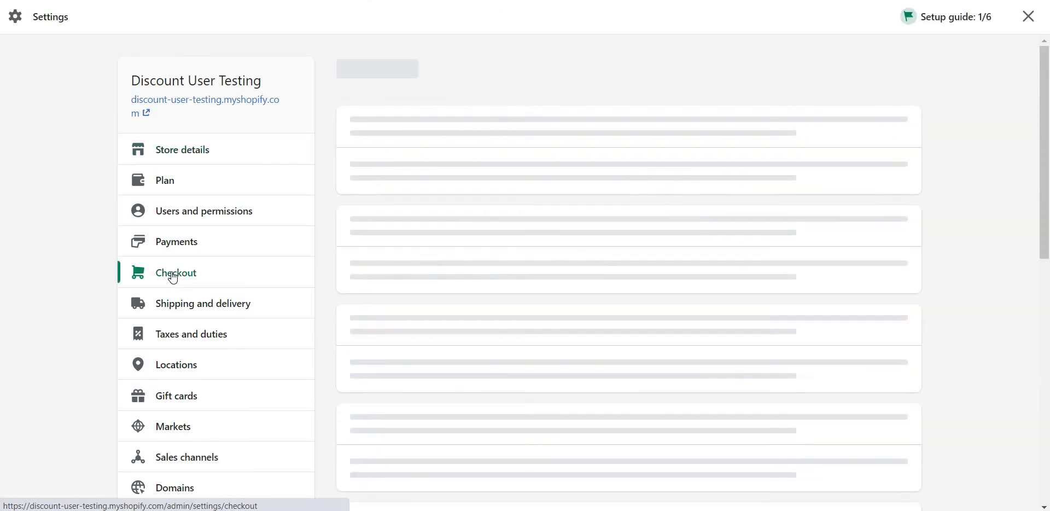
pyautogui.scroll(-10, 544, 270)
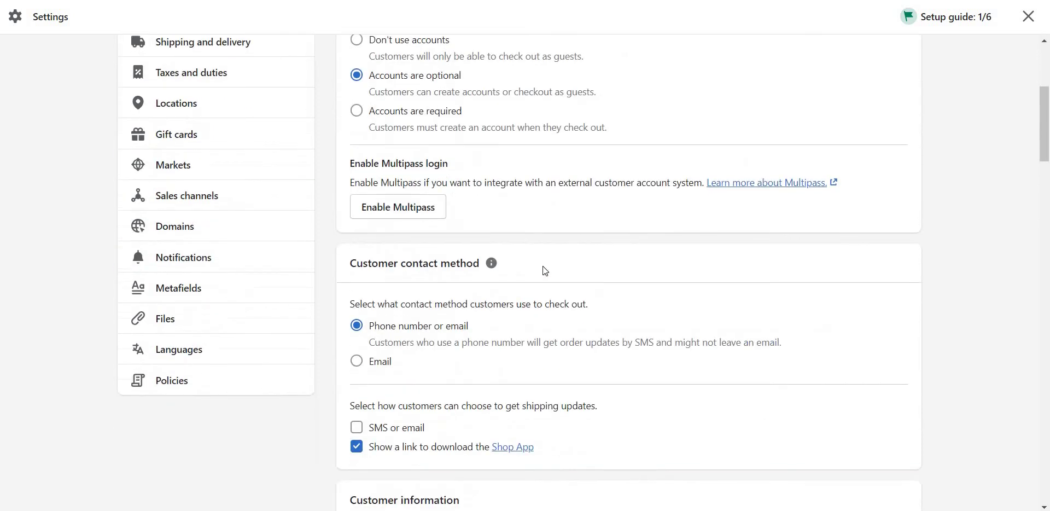
pyautogui.scroll(-20, 543, 266)
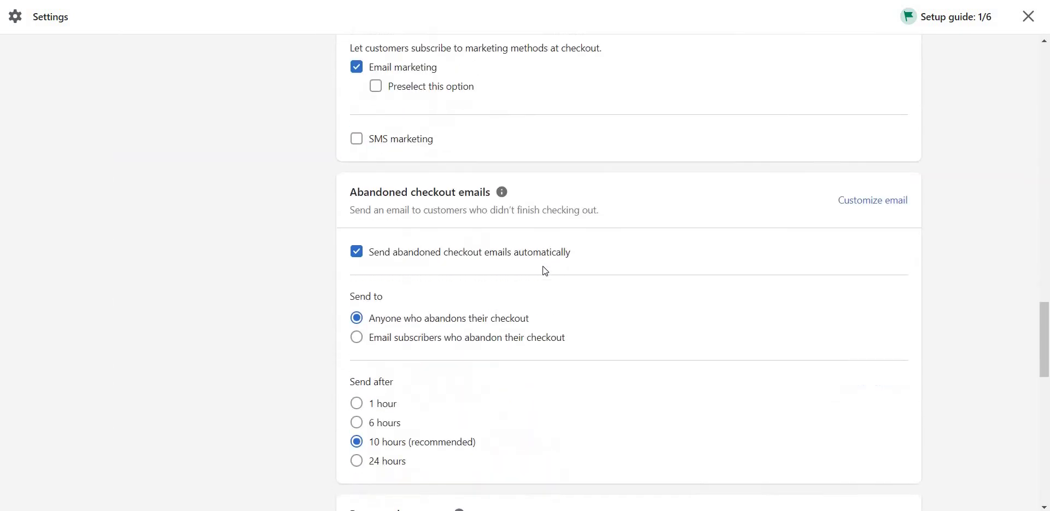
pyautogui.moveTo(350, 152); pyautogui.dragTo(450, 150)
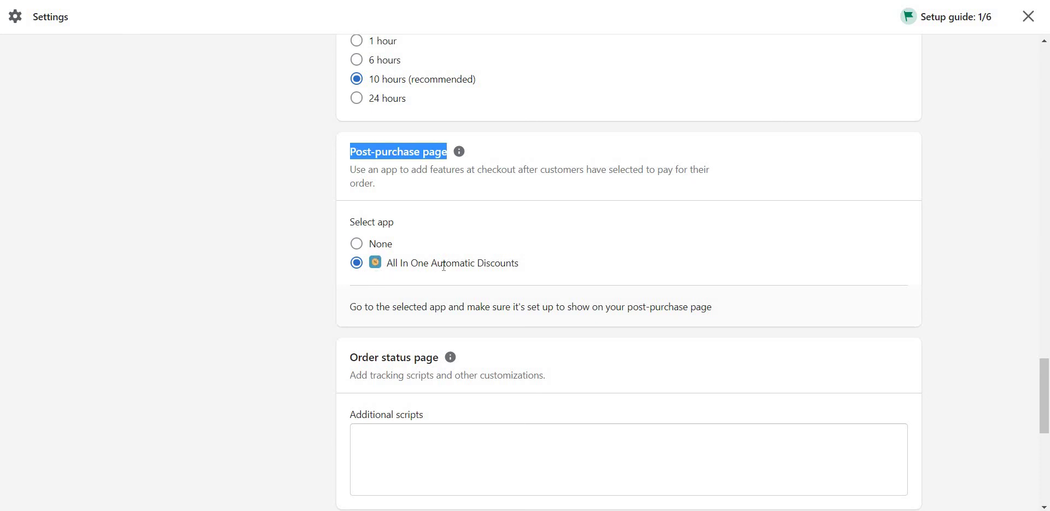
pyautogui.moveTo(386, 263); pyautogui.dragTo(535, 265)
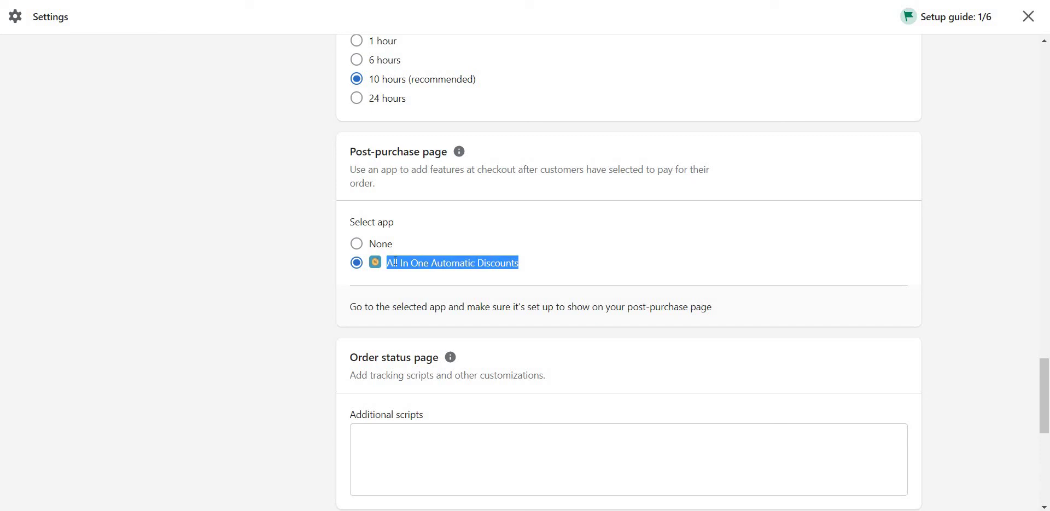